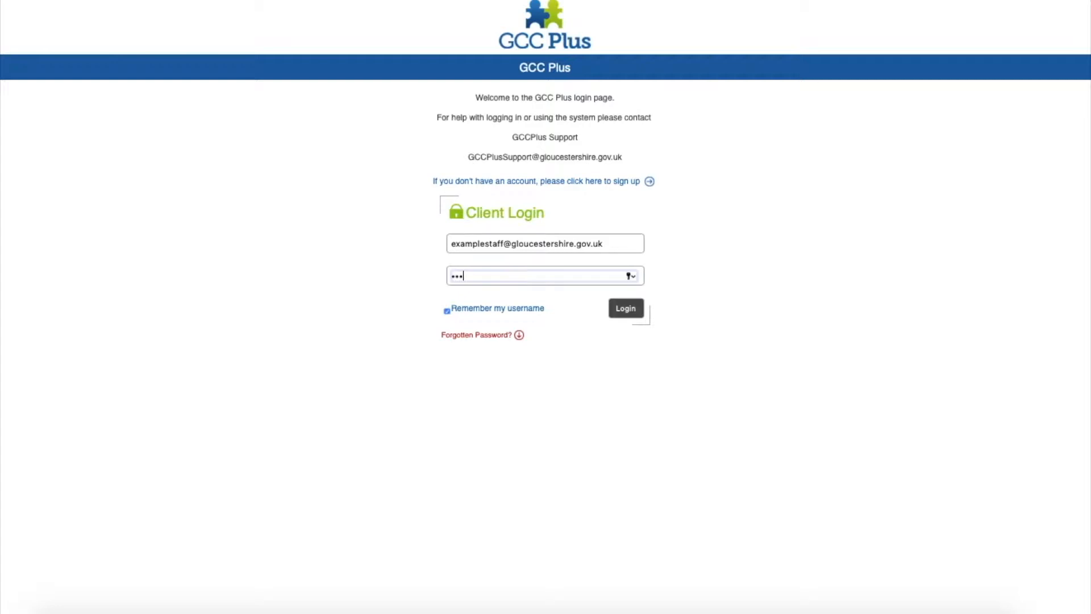
# Enter the account password and log in to GCC Plus.
pyautogui.write('••••••')
pyautogui.click(634, 310)
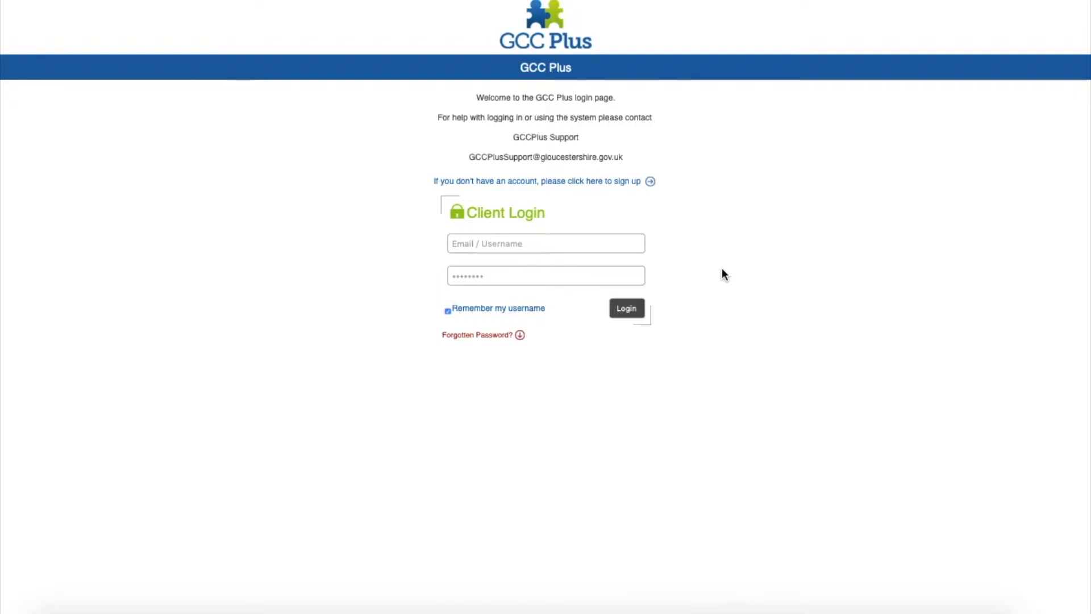
# Open the sign-up page and review the fields of the New Account Request form.
pyautogui.click(604, 182)
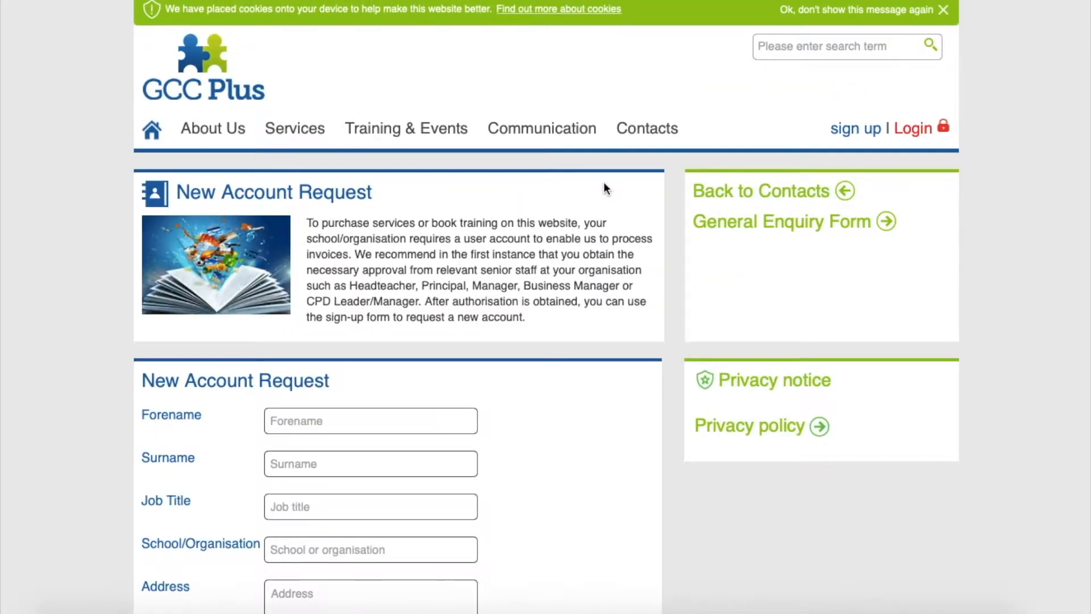
pyautogui.scroll(-1, 603, 183)
pyautogui.scroll(-3, 604, 183)
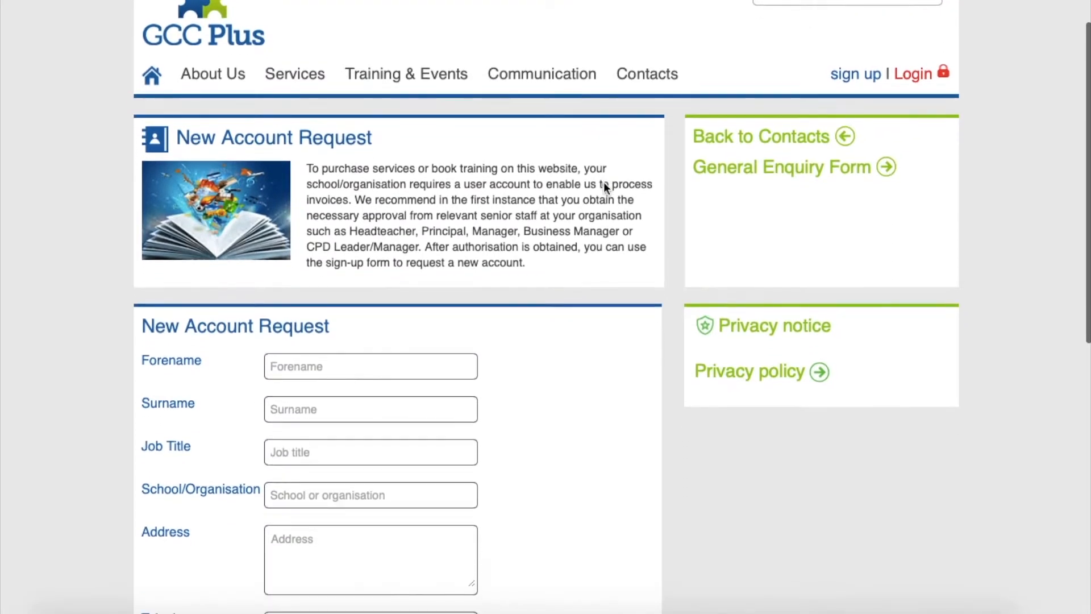
pyautogui.scroll(-5, 604, 181)
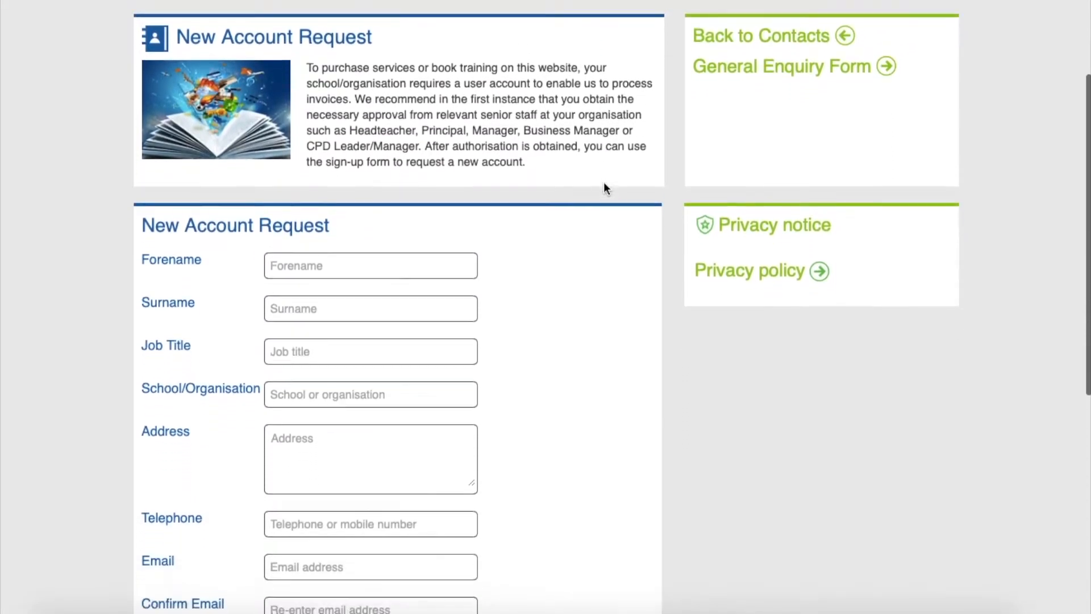
pyautogui.scroll(-6, 603, 188)
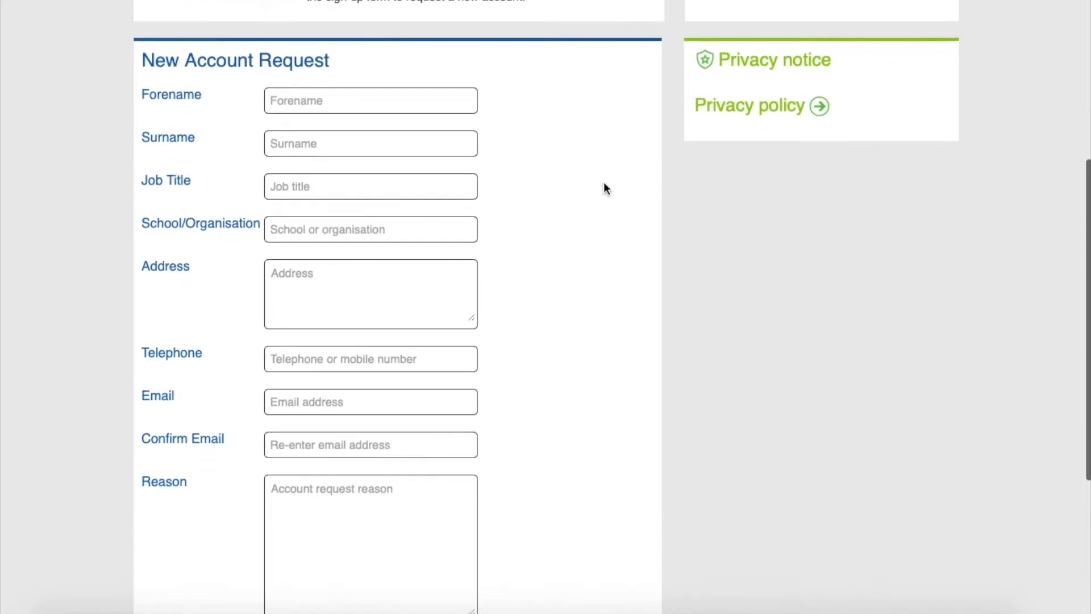
pyautogui.scroll(-1, 607, 188)
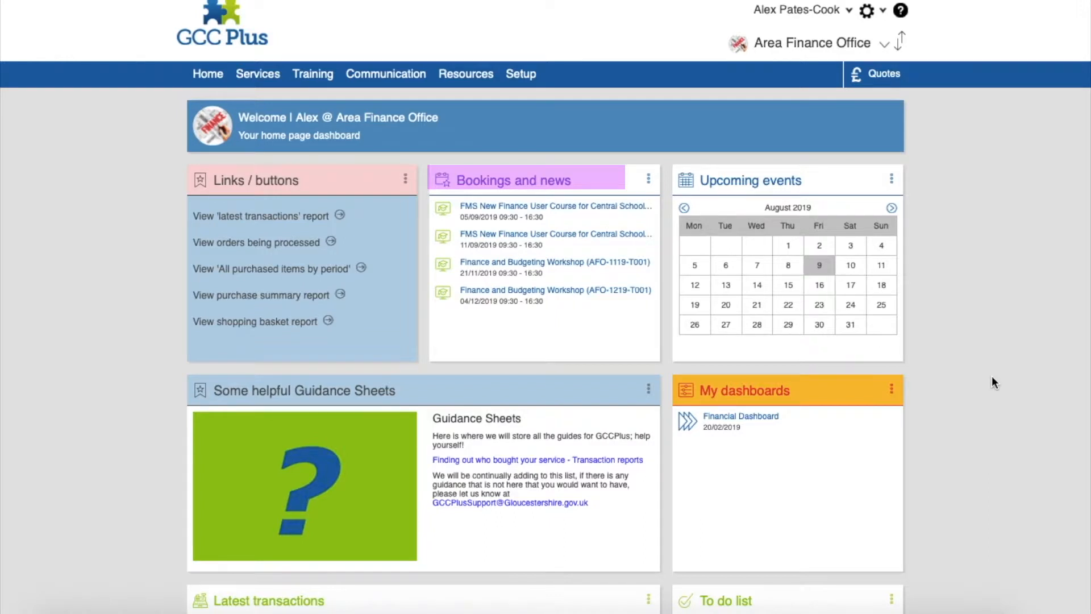
# Look through the home page widgets, open the Financial Dashboard and examine its sales totals and product charts.
pyautogui.scroll(-7, 991, 376)
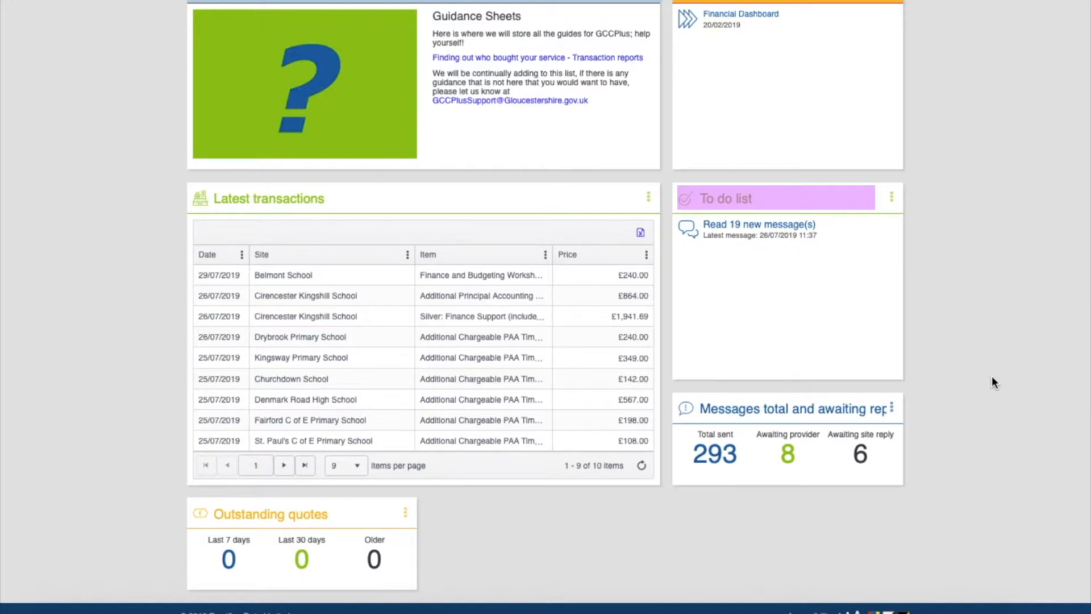
pyautogui.scroll(7, 992, 378)
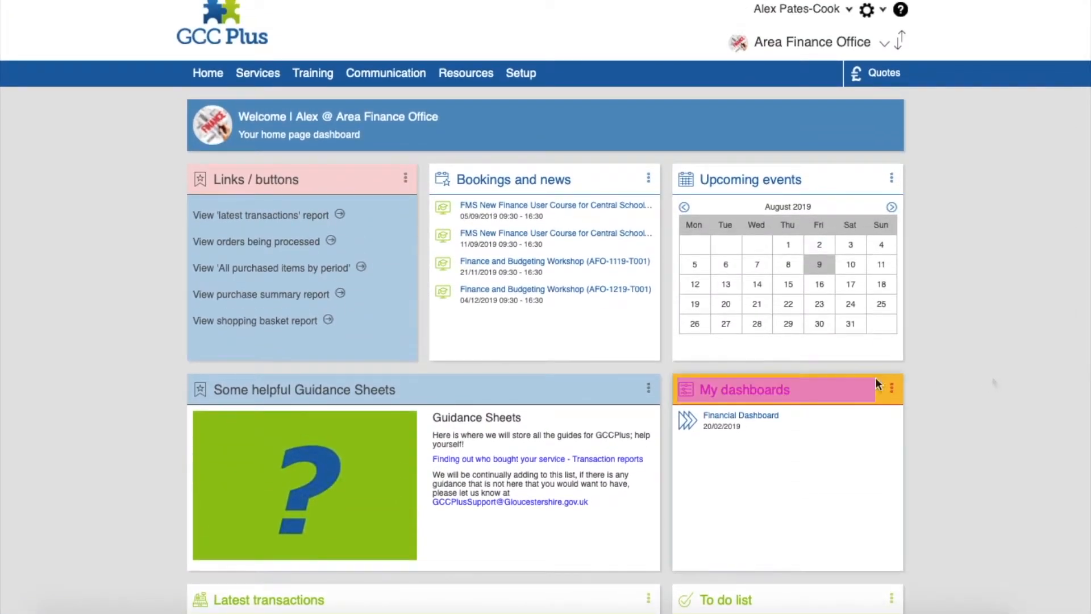
pyautogui.click(772, 415)
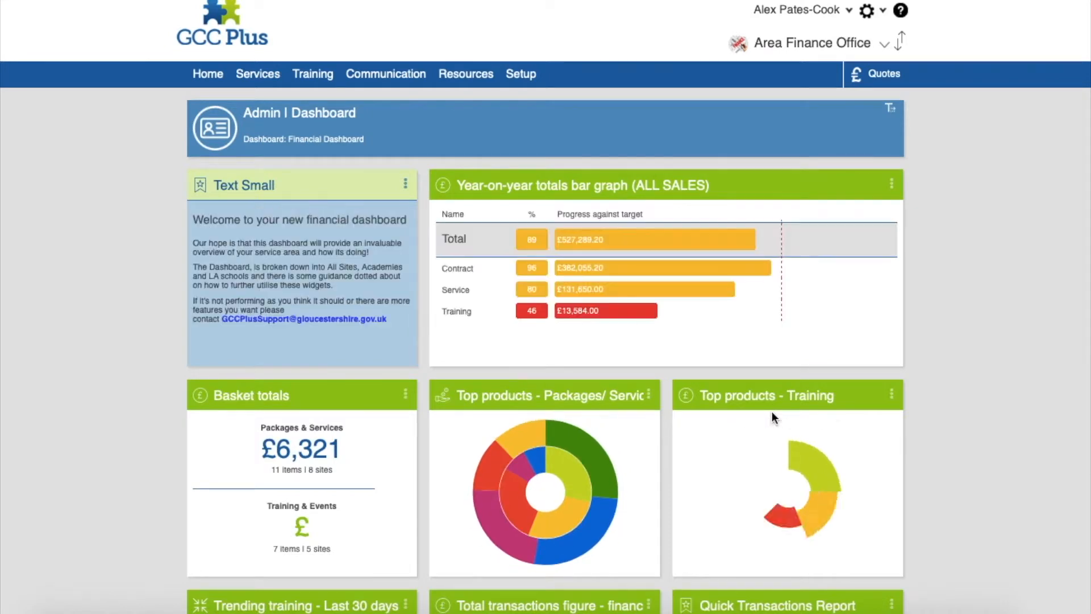
pyautogui.scroll(-1, 772, 418)
pyautogui.scroll(-5, 772, 412)
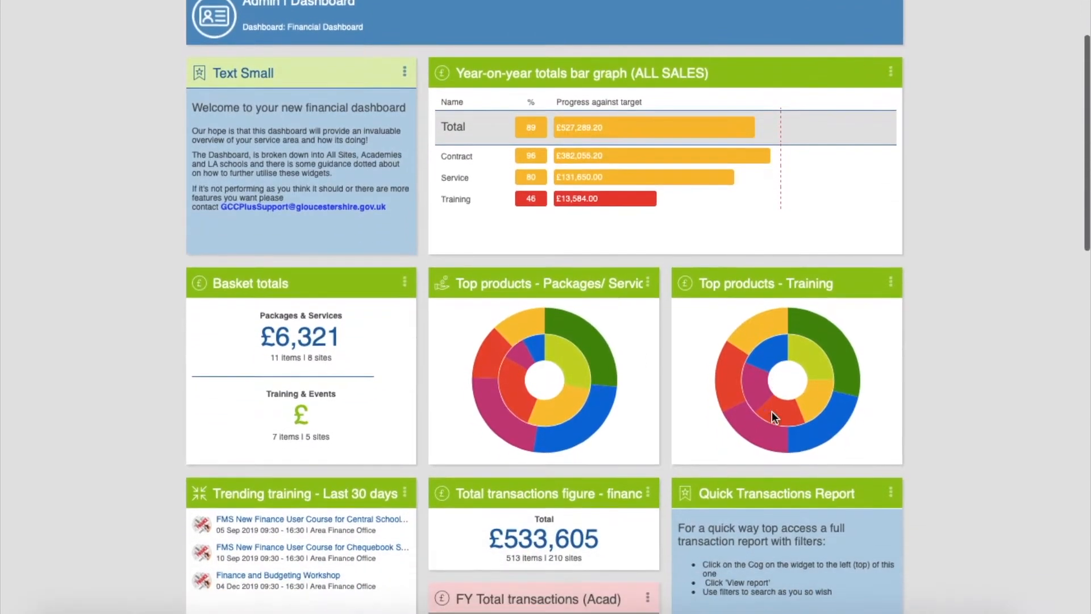
pyautogui.scroll(-5, 771, 415)
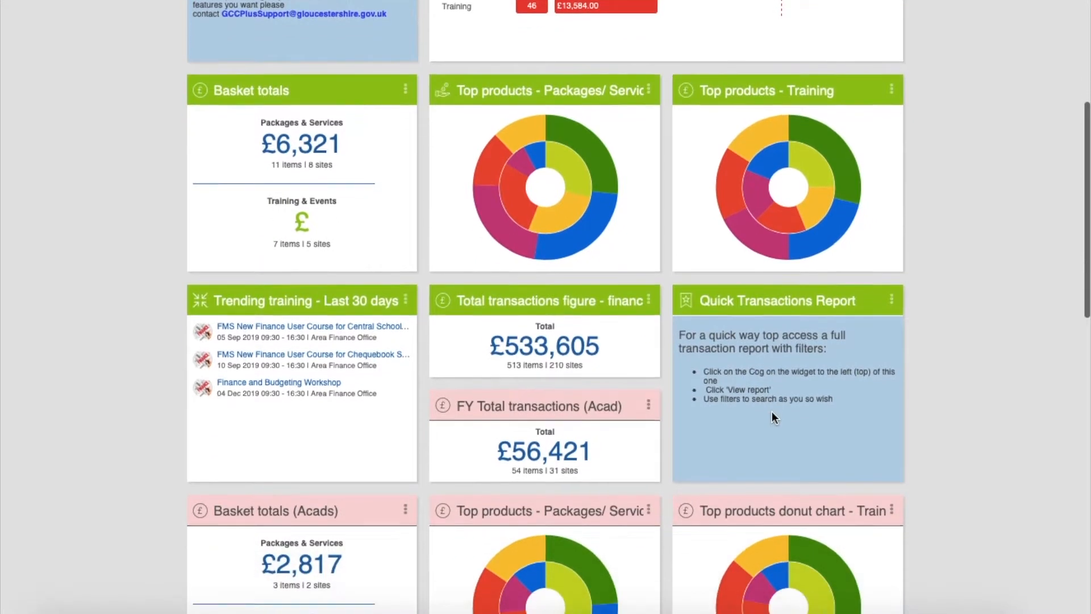
pyautogui.scroll(-7, 772, 415)
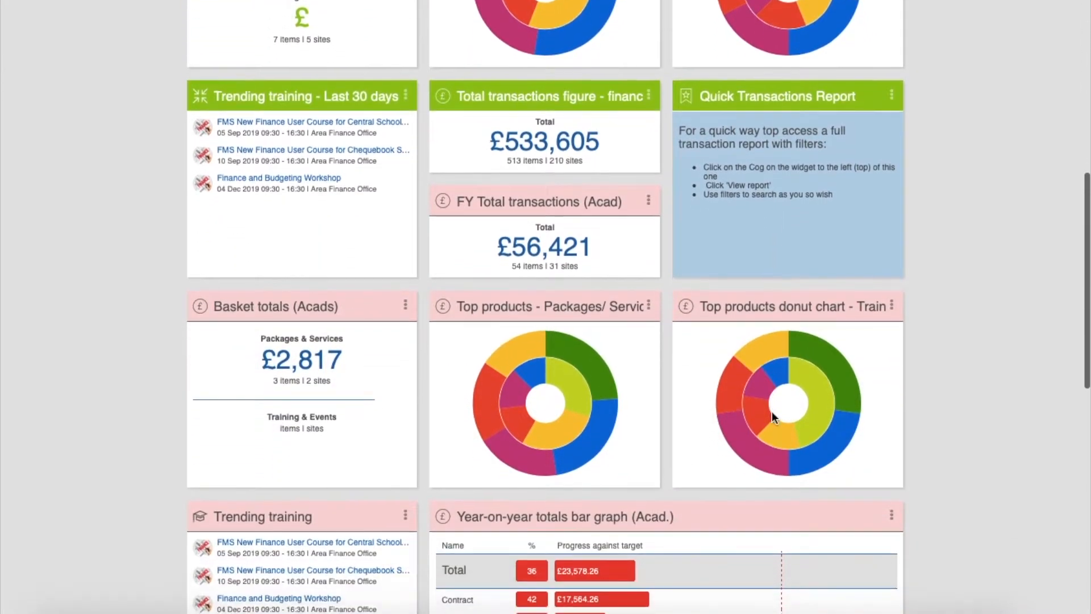
pyautogui.scroll(-7, 772, 415)
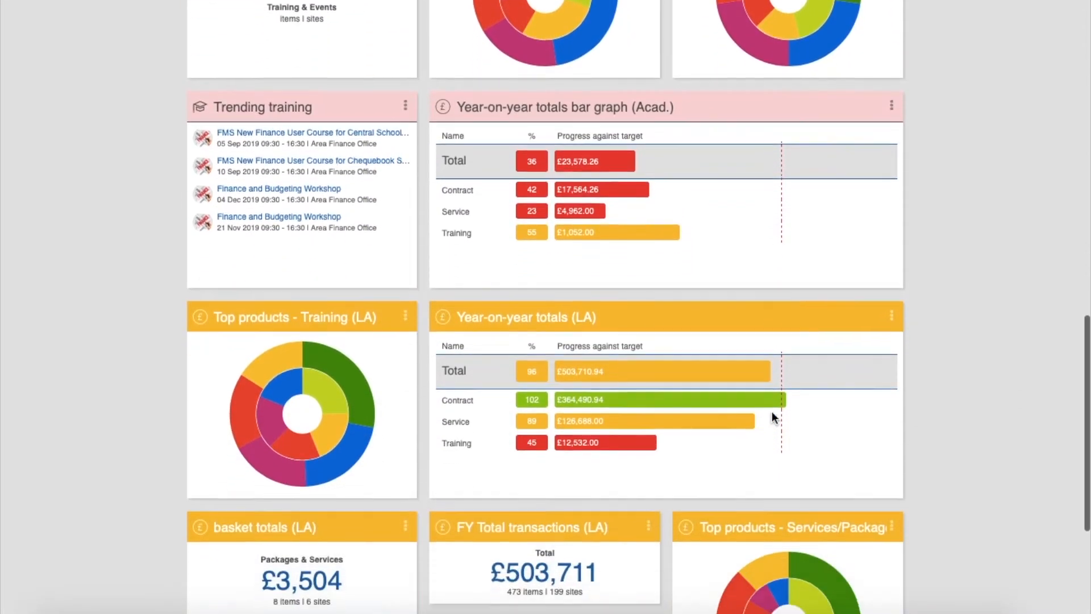
pyautogui.scroll(-4, 772, 411)
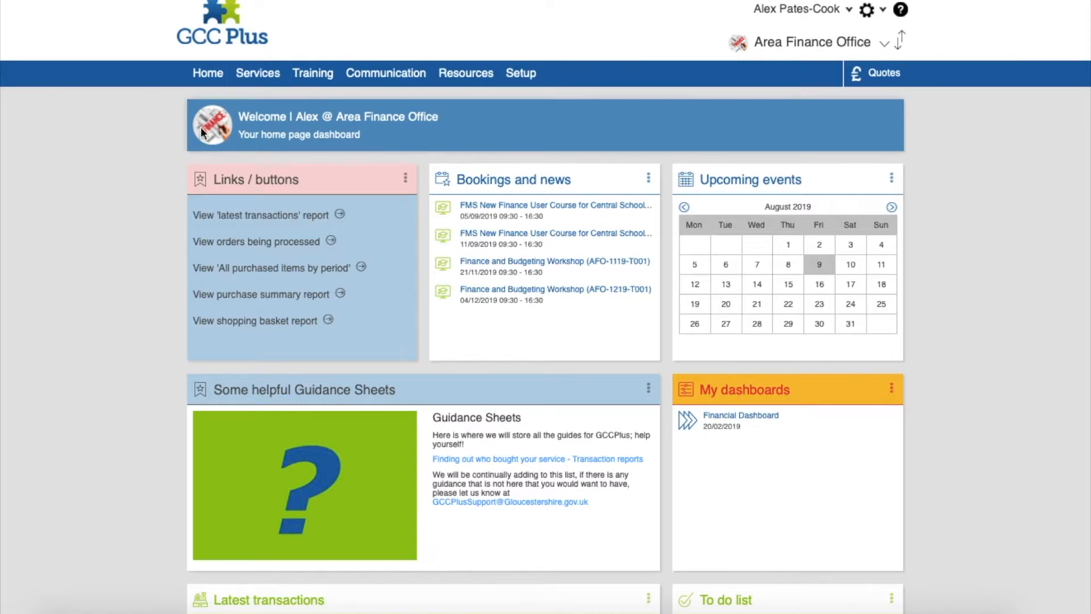
# Open the Services area and review its customer activity, post-purchase, assisted buying and appointment options.
pyautogui.click(257, 73)
pyautogui.scroll(-5, 66, 241)
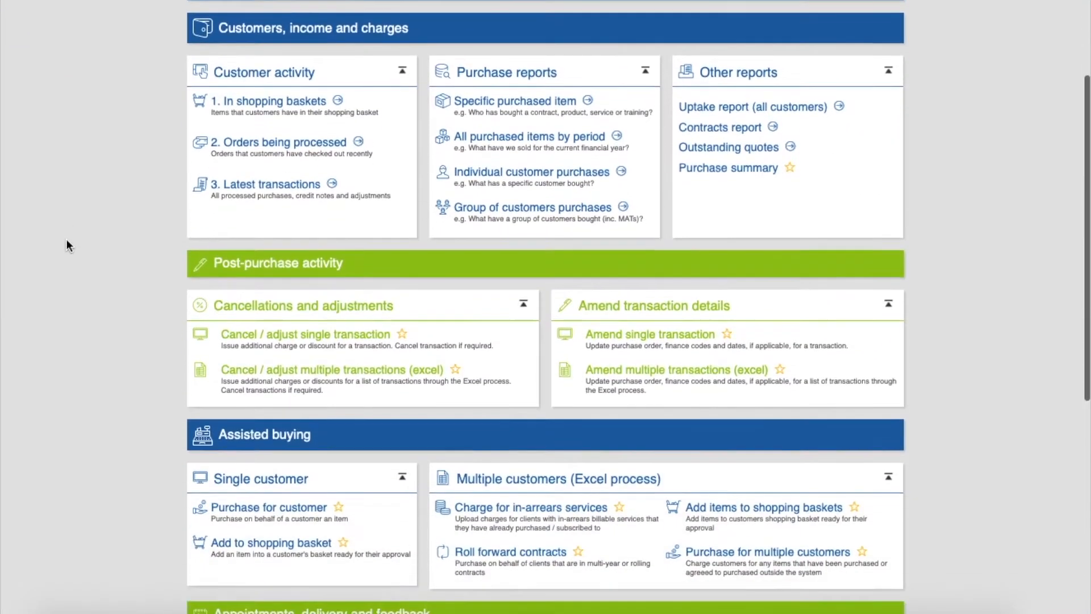
pyautogui.scroll(-6, 67, 240)
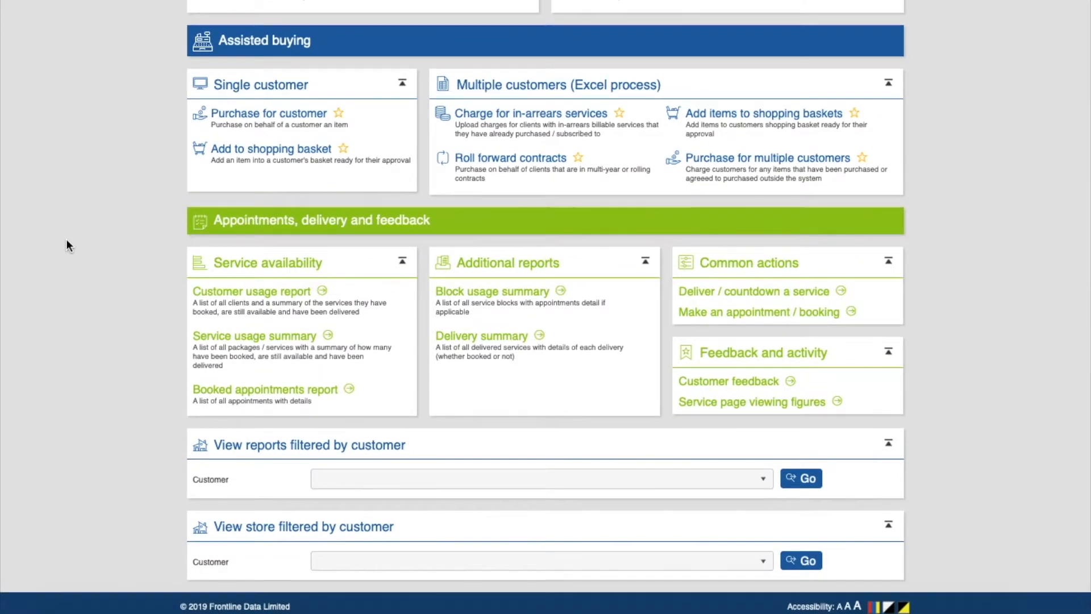
pyautogui.scroll(3, 66, 245)
pyautogui.scroll(5, 65, 246)
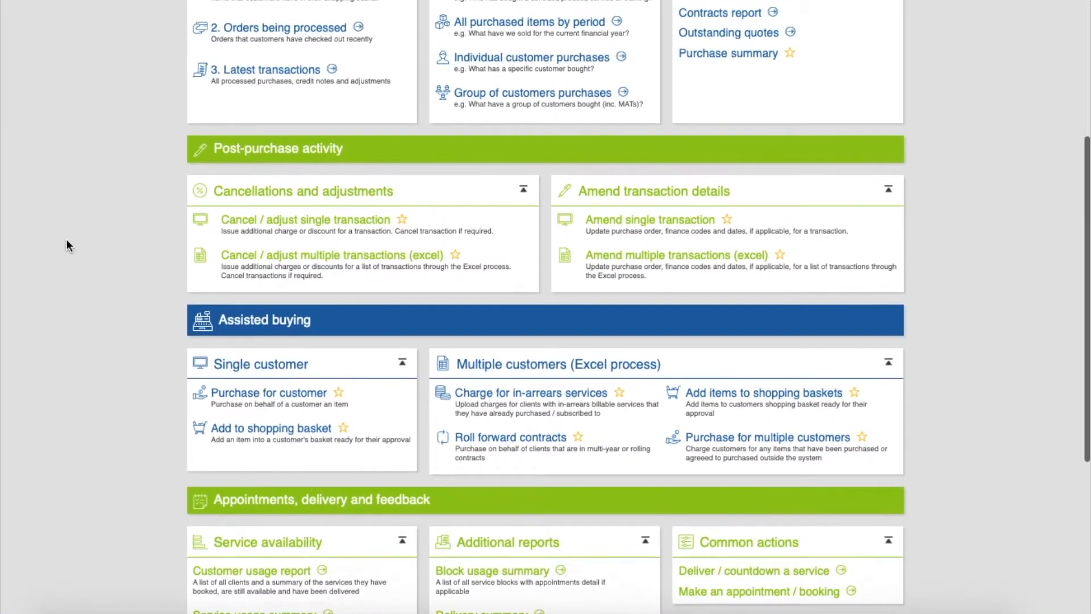
pyautogui.scroll(3, 66, 245)
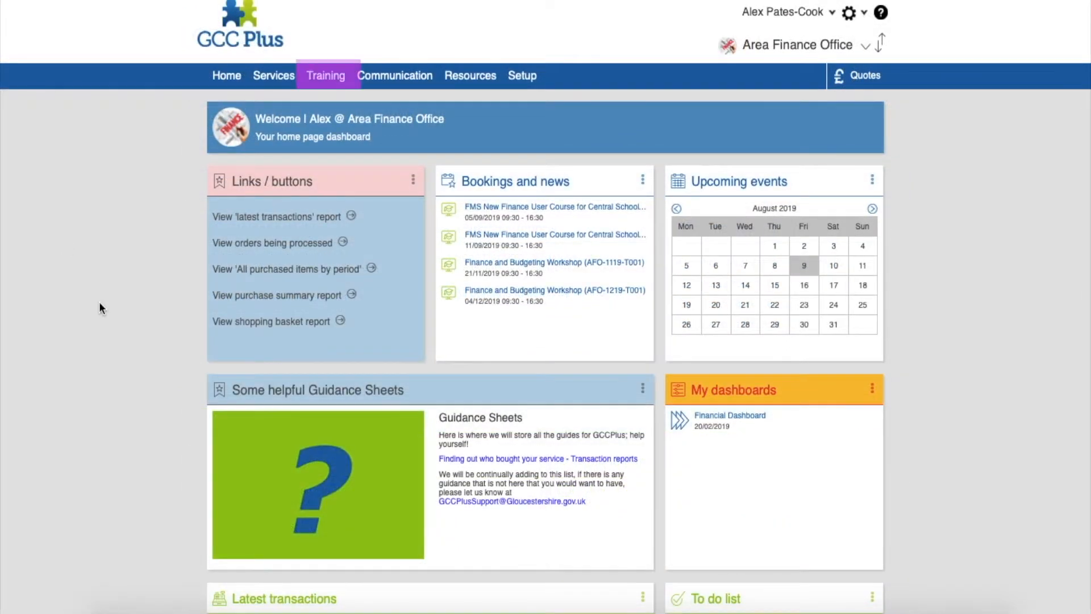
# Open the Training area and review its booking management, course and subscription options.
pyautogui.click(313, 85)
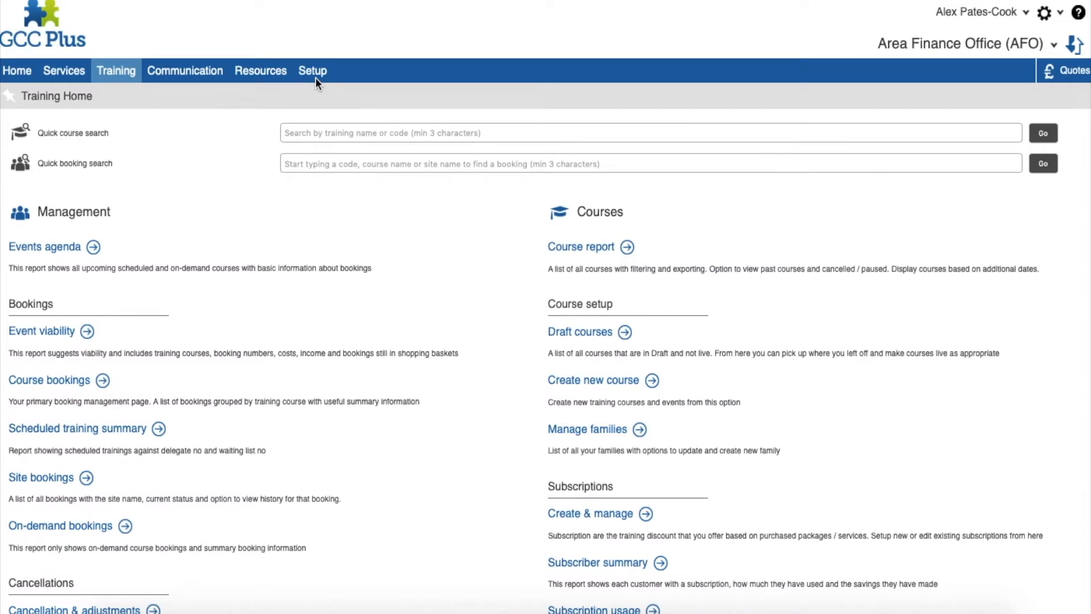
pyautogui.scroll(-5, 315, 78)
pyautogui.scroll(-6, 316, 83)
pyautogui.scroll(3, 316, 83)
pyautogui.scroll(8, 315, 82)
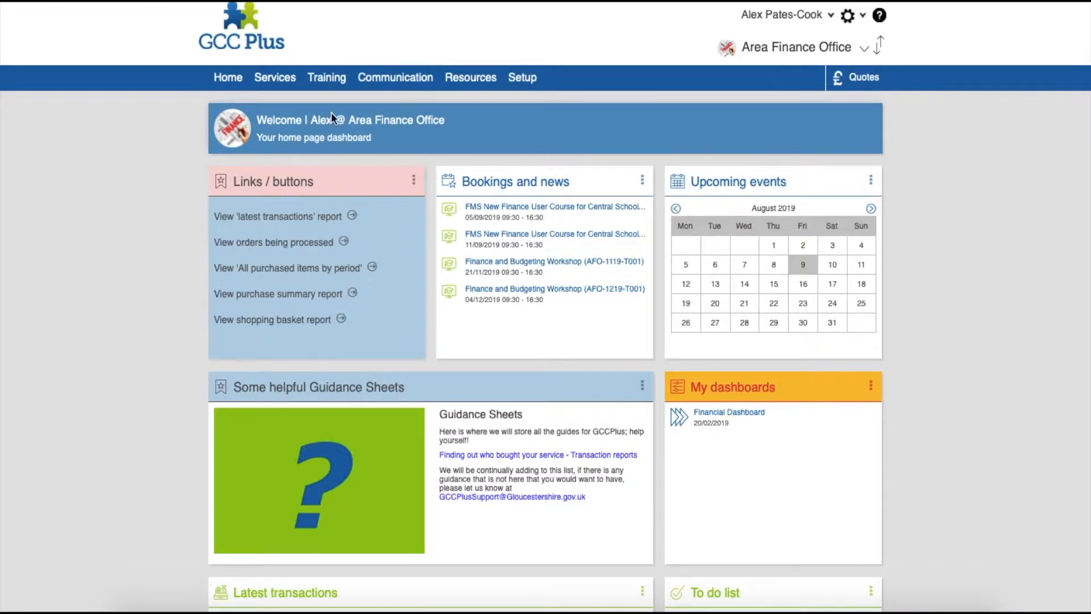
# Start publishing a new article from the Communication area.
pyautogui.click(385, 77)
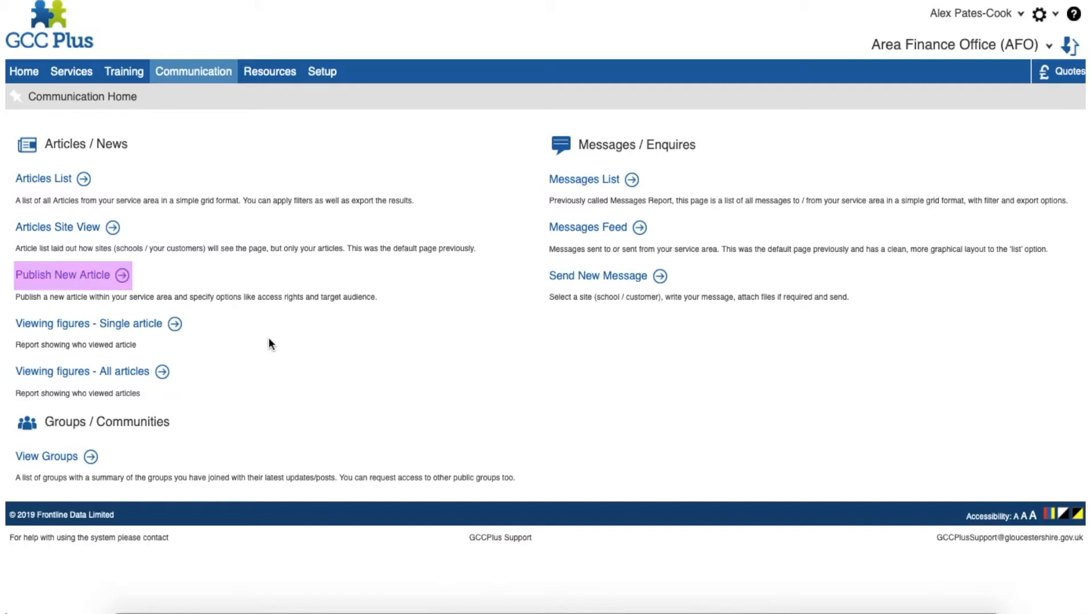
pyautogui.click(100, 276)
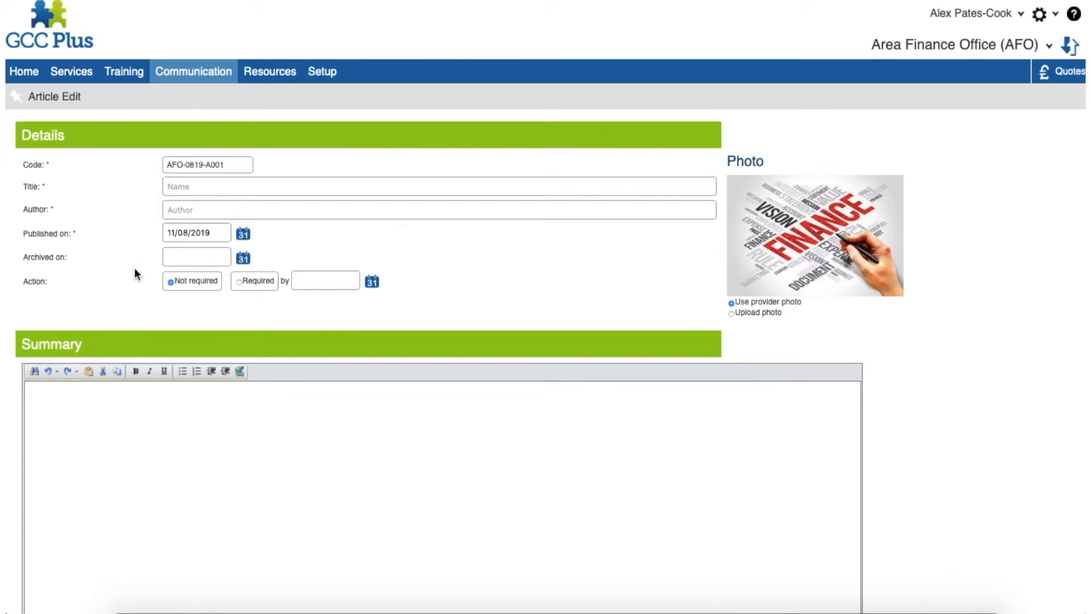
# Set the article's action date to 13/08/2019 with the action left as Not required, and choose to upload a photo.
pyautogui.click(238, 283)
pyautogui.click(372, 283)
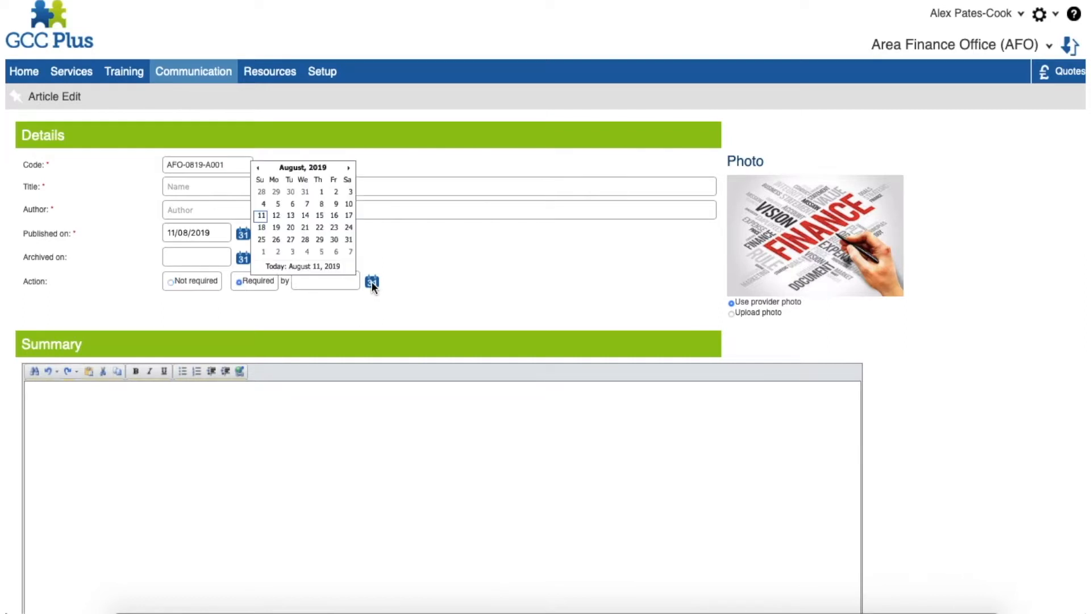
pyautogui.click(289, 219)
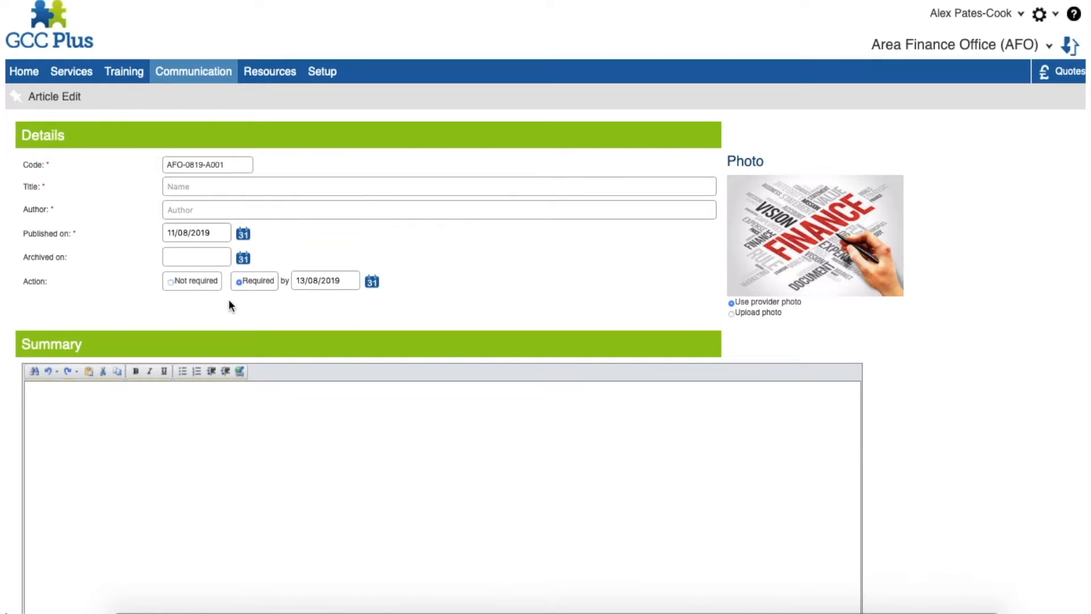
pyautogui.click(171, 283)
pyautogui.click(731, 313)
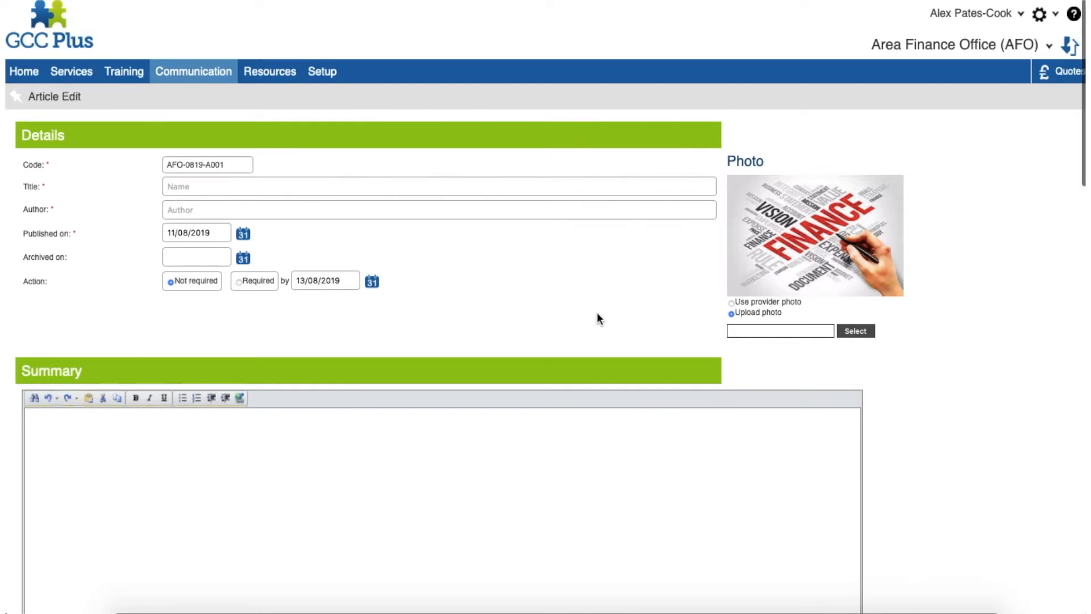
# Write HELLO in the article summary and format it bold and underlined.
pyautogui.scroll(-3, 597, 314)
pyautogui.click(597, 313)
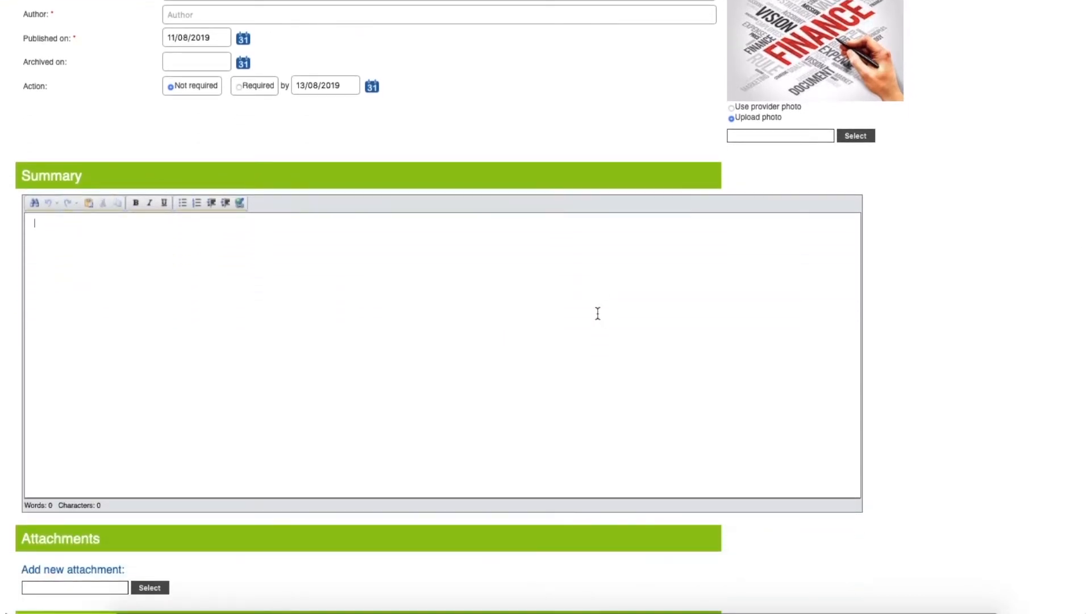
pyautogui.write('HELLO')
pyautogui.doubleClick(58, 224)
pyautogui.click(135, 206)
pyautogui.click(164, 206)
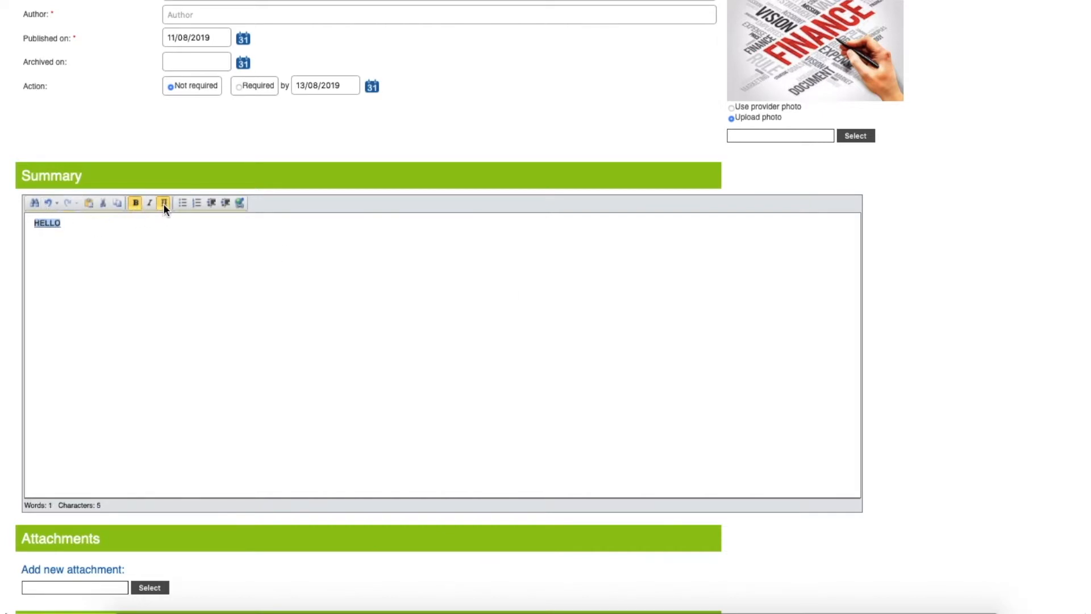
# Open the link settings for the HELLO text and close them without inserting a link.
pyautogui.click(242, 203)
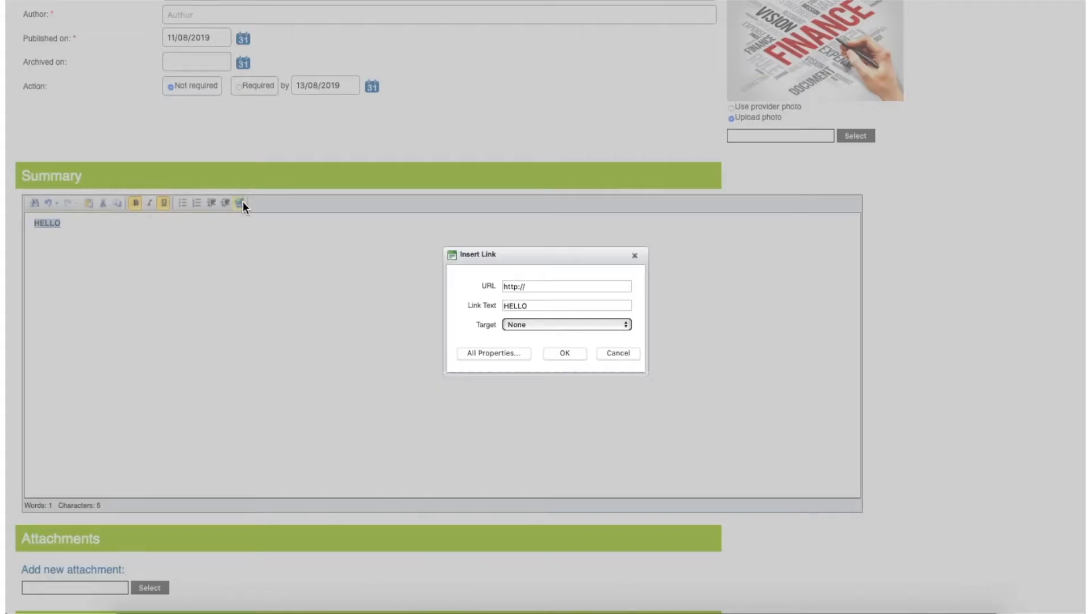
pyautogui.click(635, 255)
# Restrict the article's access to selected roles.
pyautogui.scroll(-5, 634, 257)
pyautogui.scroll(-1, 636, 260)
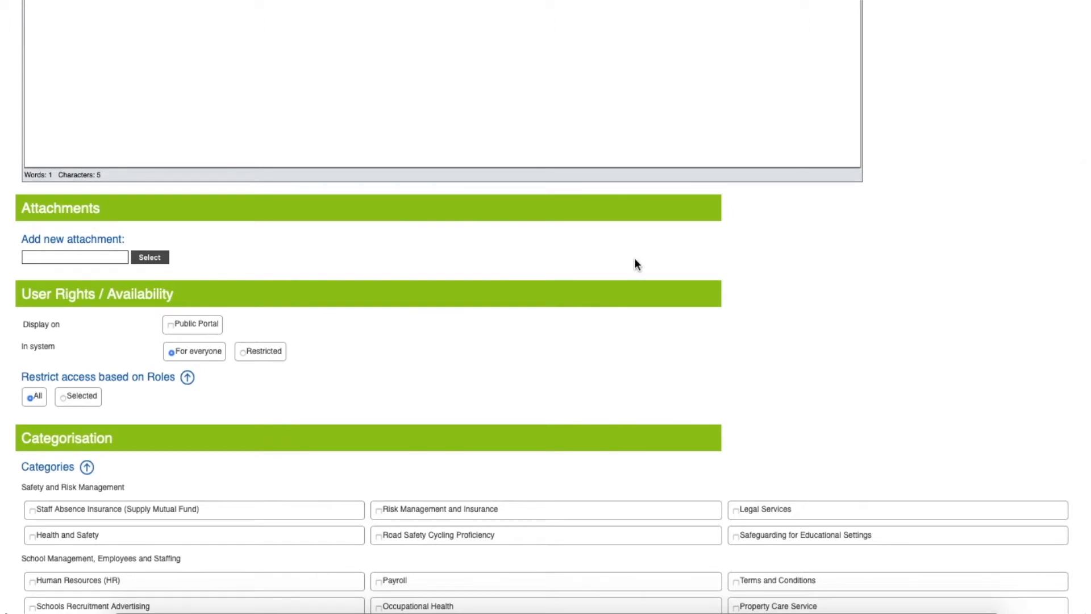
pyautogui.scroll(-3, 635, 263)
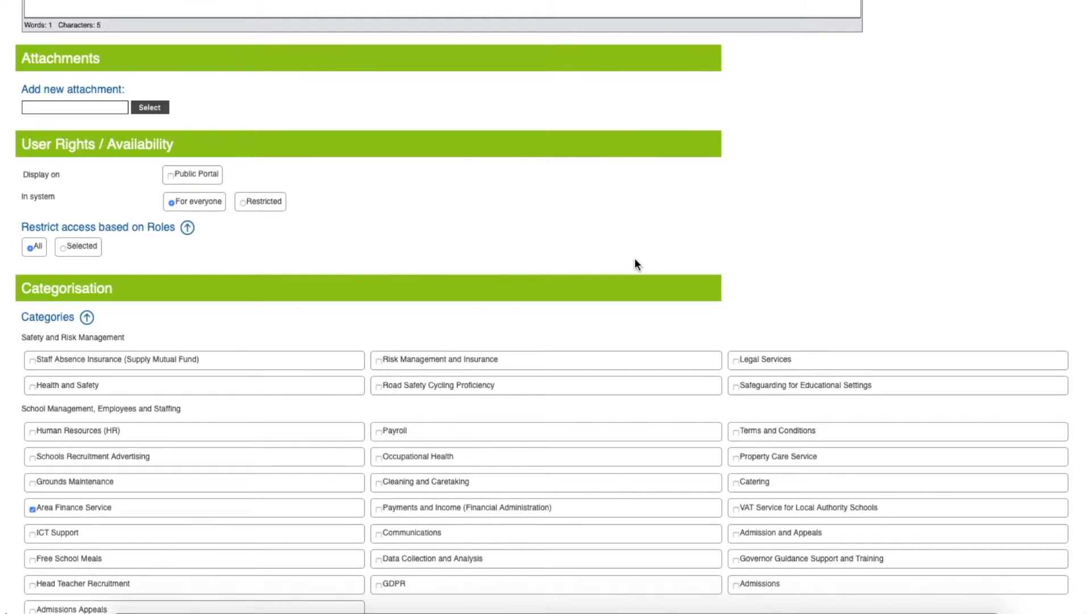
pyautogui.click(63, 249)
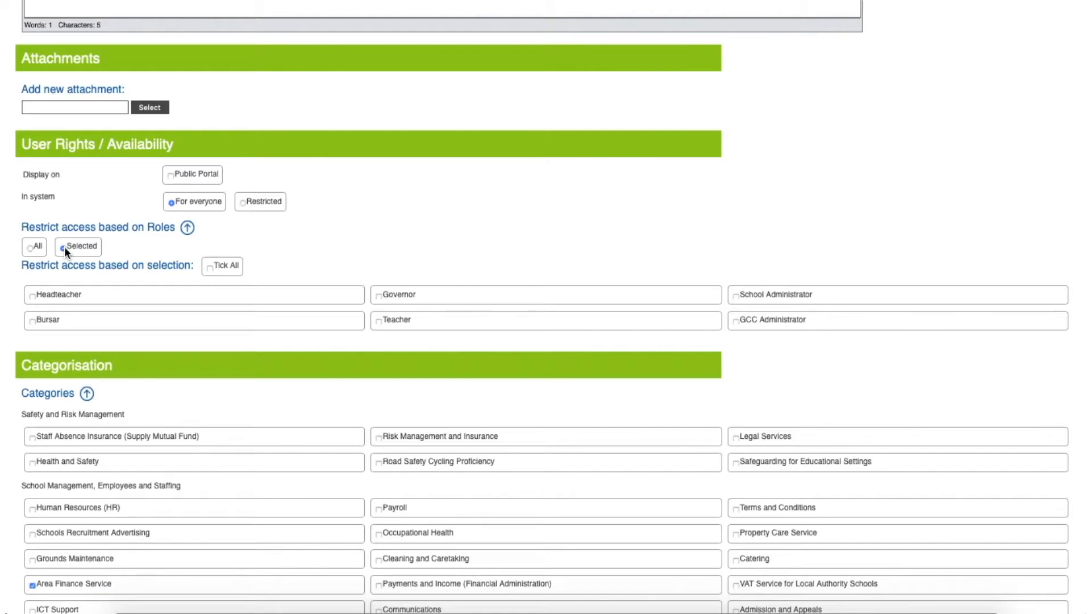
# Review the article's categories, site categories, roles, topic and additional search terms down to the save section.
pyautogui.scroll(-5, 65, 249)
pyautogui.scroll(-1, 65, 250)
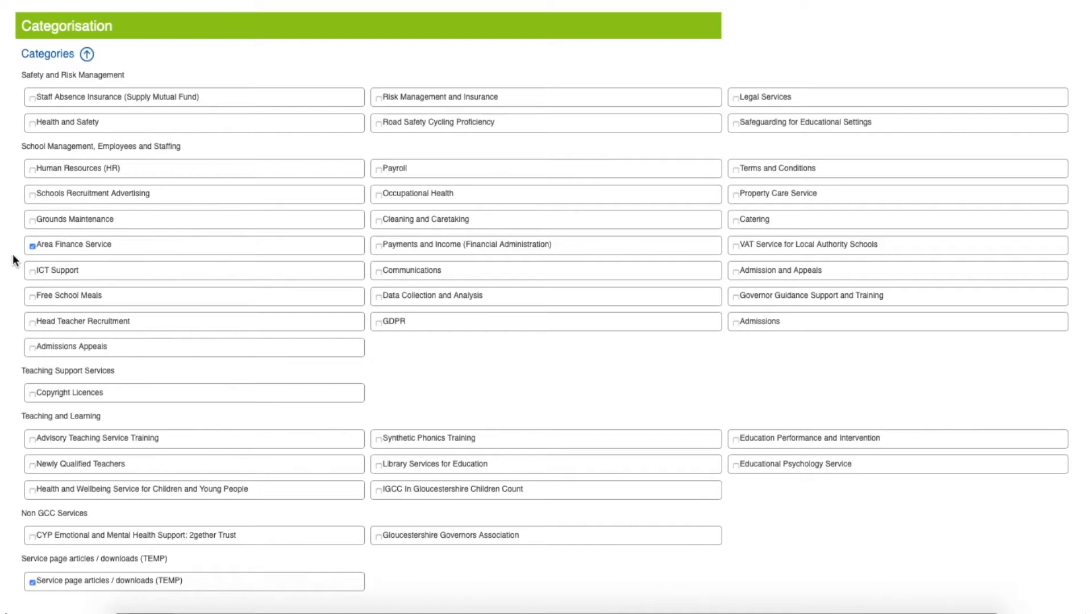
pyautogui.scroll(-3, 13, 260)
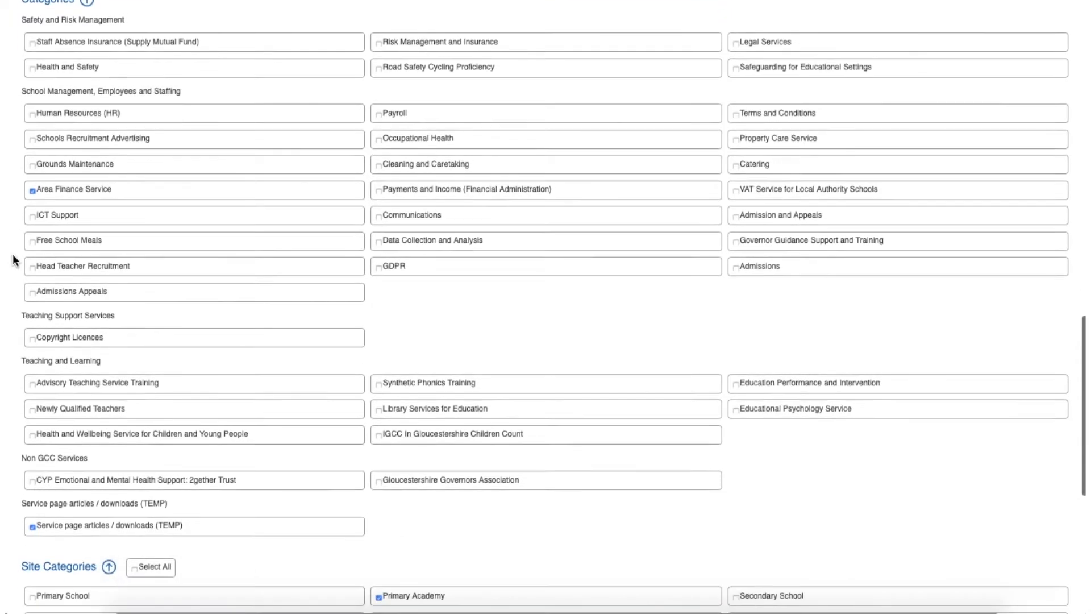
pyautogui.scroll(-7, 14, 261)
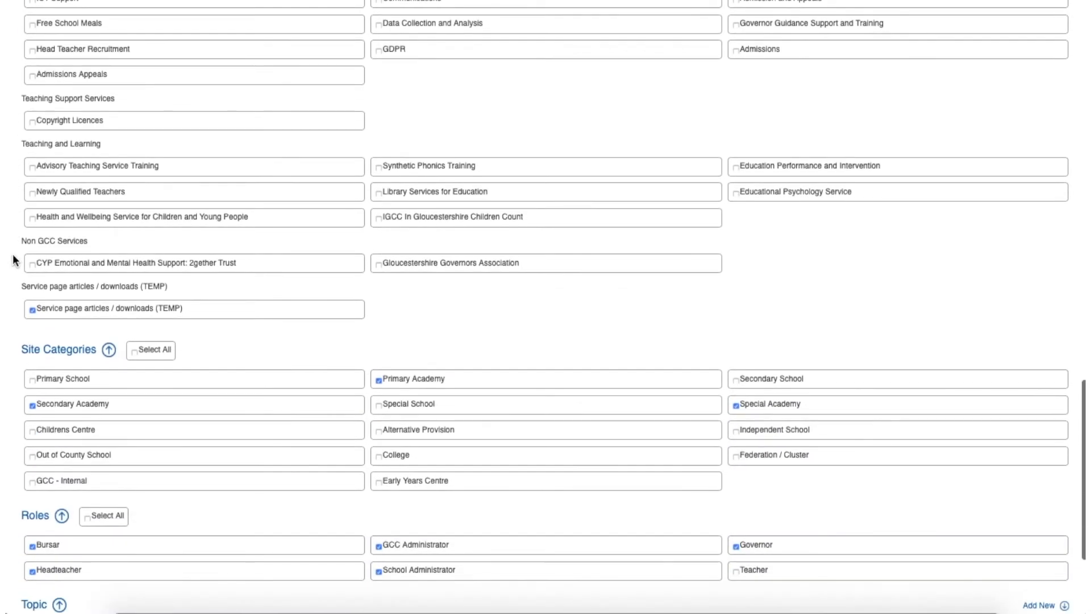
pyautogui.scroll(-1, 14, 260)
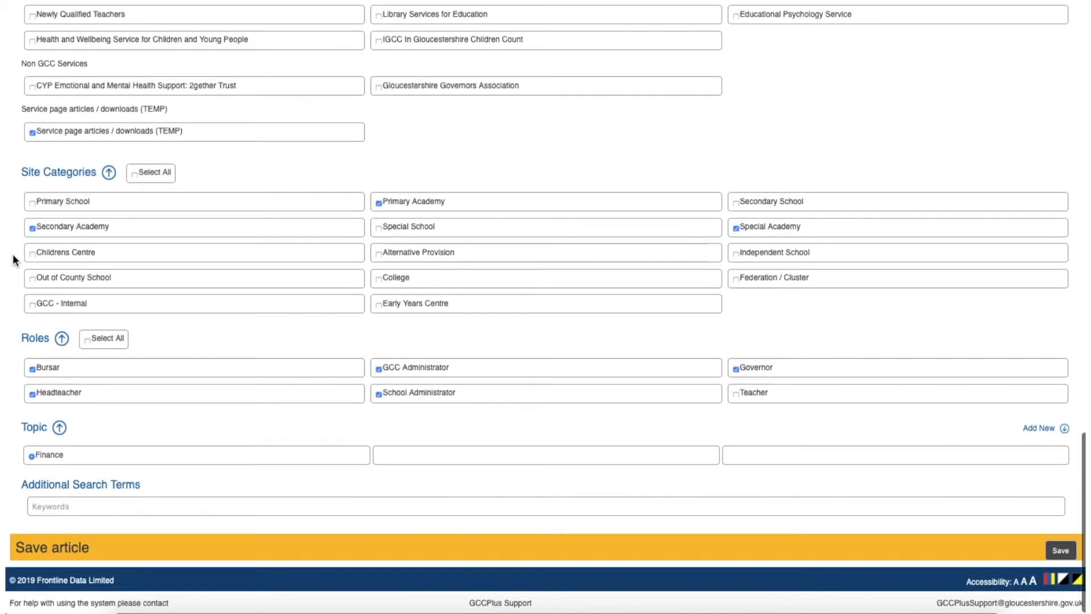
# Save the new article.
pyautogui.click(1050, 554)
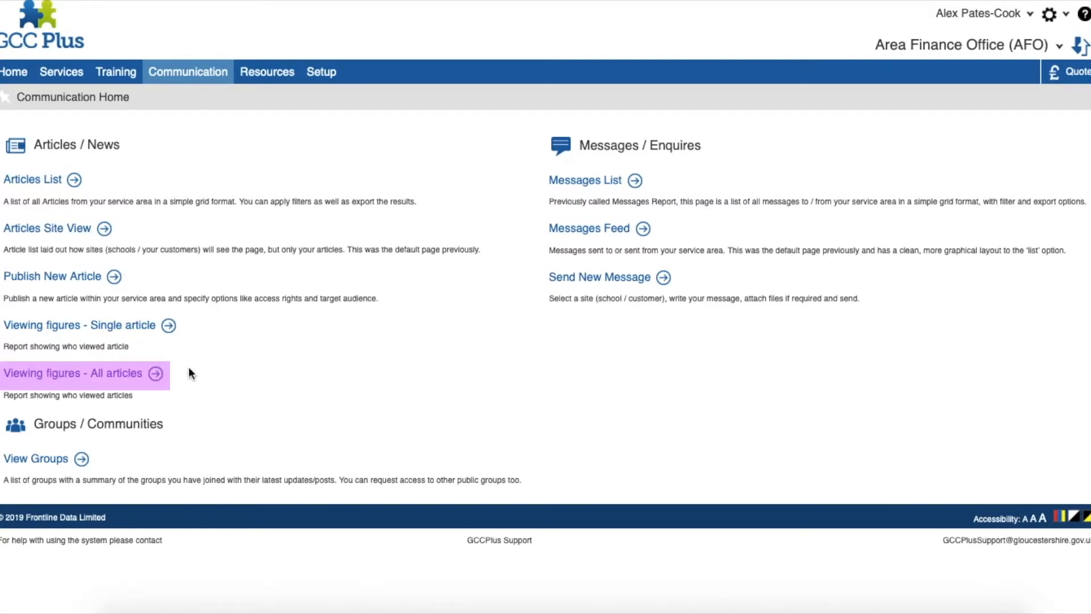
# Open the viewing figures for all articles, and look through the latest messages in the Messages Feed.
pyautogui.click(117, 373)
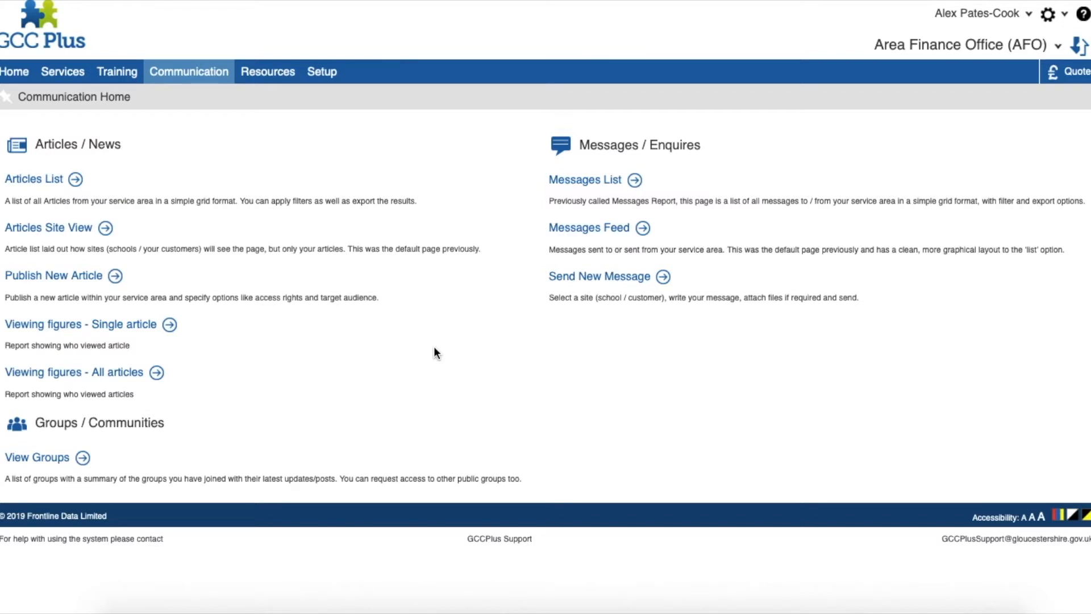
pyautogui.click(555, 227)
pyautogui.scroll(-3, 256, 219)
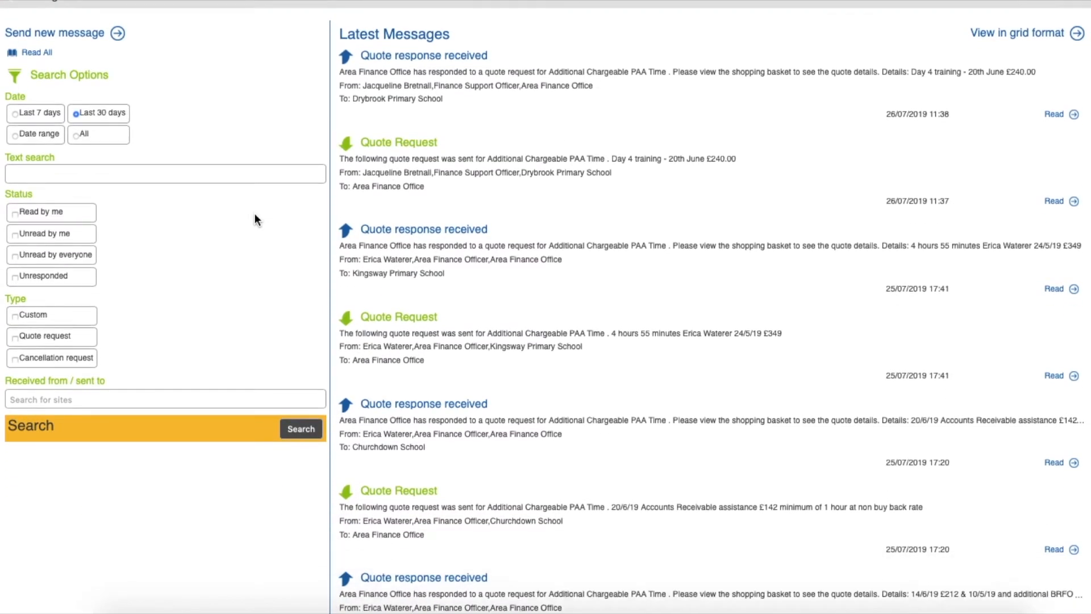
pyautogui.scroll(-3, 256, 219)
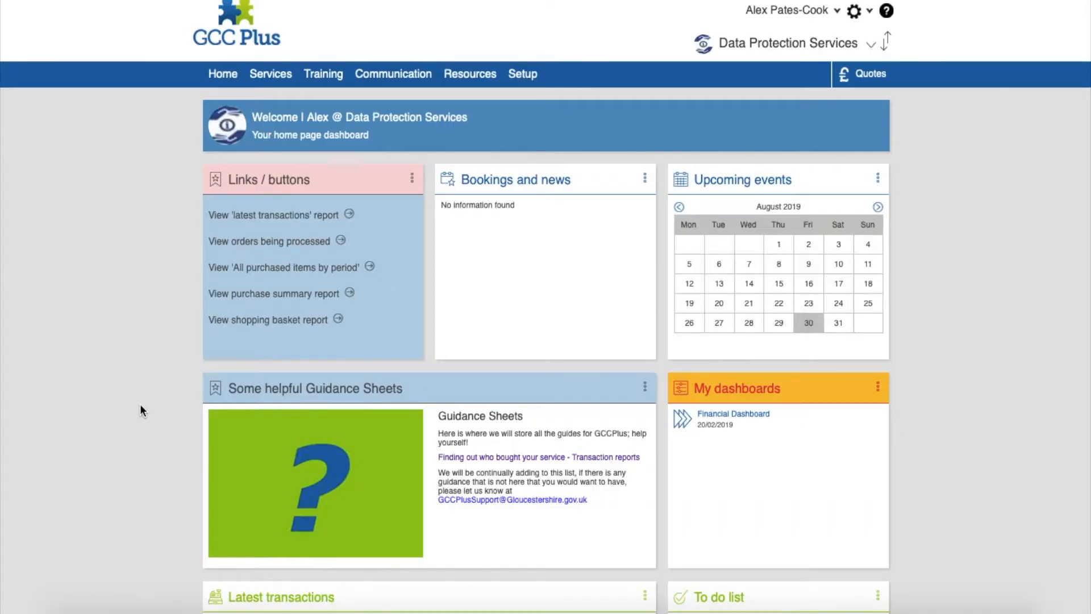
# Open the Resources home for Data Protection Services and examine its charts, options, page lists and review items.
pyautogui.click(471, 76)
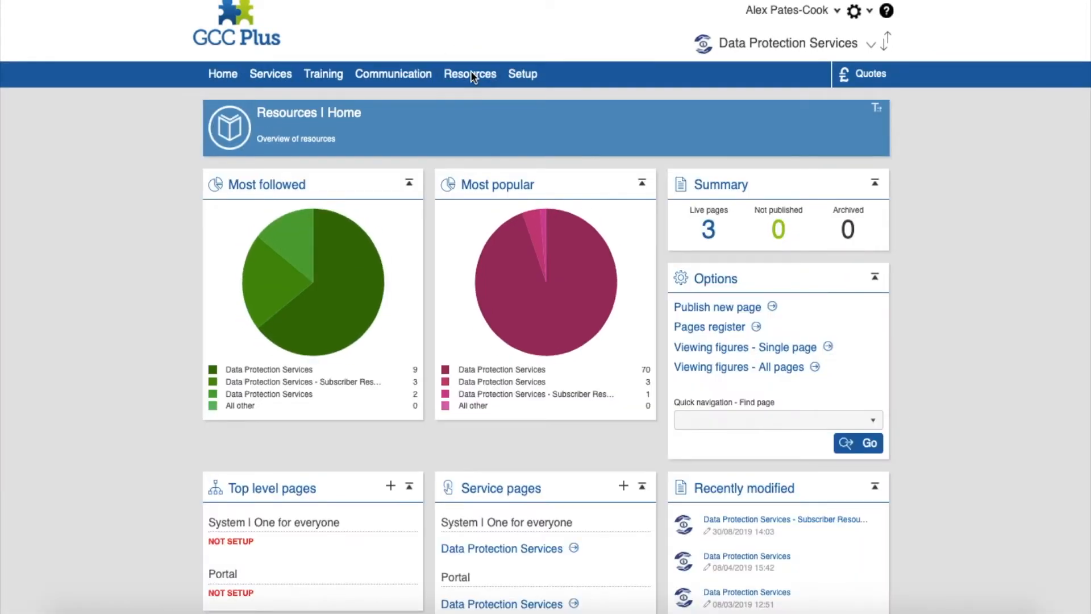
pyautogui.scroll(-4, 471, 74)
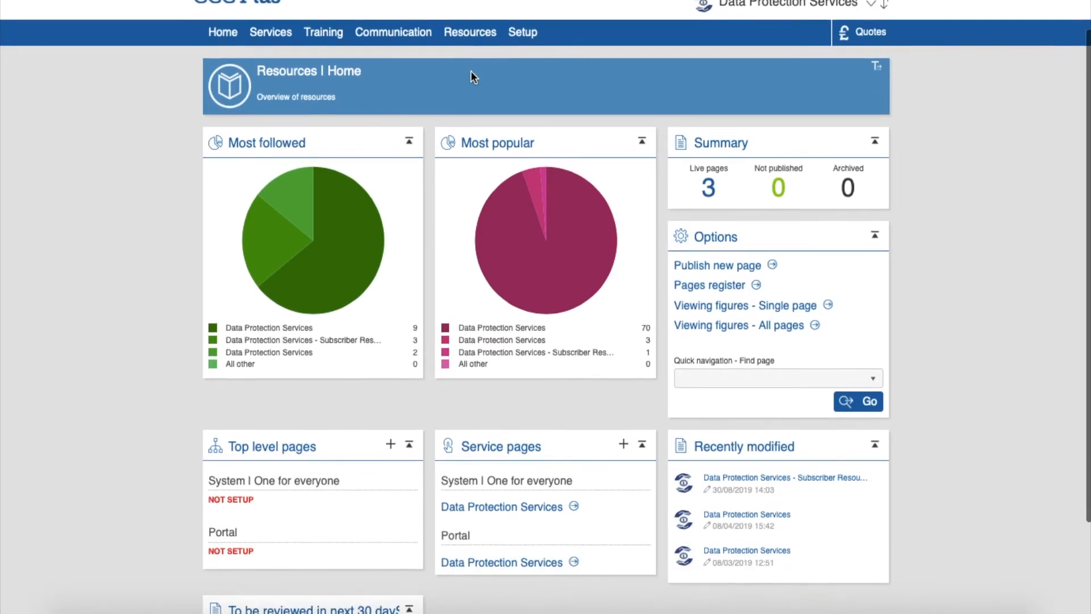
pyautogui.scroll(-2, 470, 71)
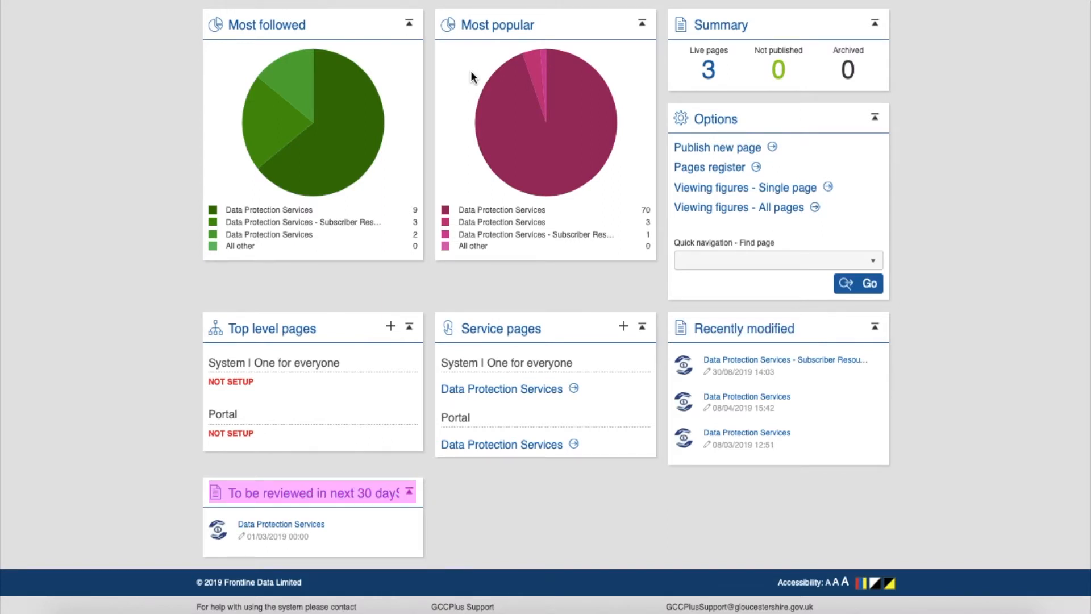
pyautogui.scroll(3, 470, 70)
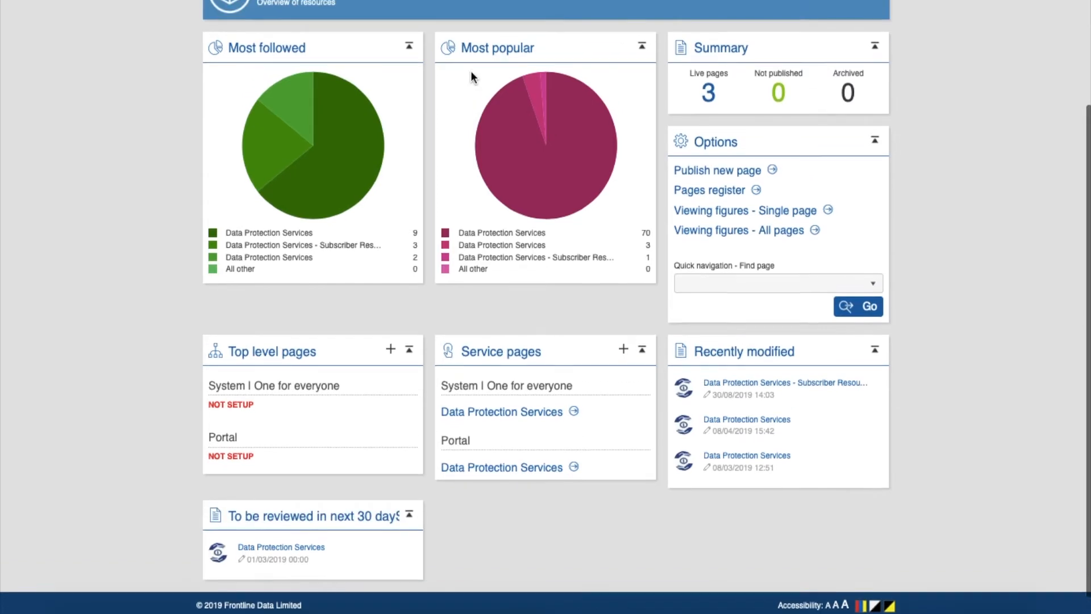
pyautogui.scroll(2, 470, 72)
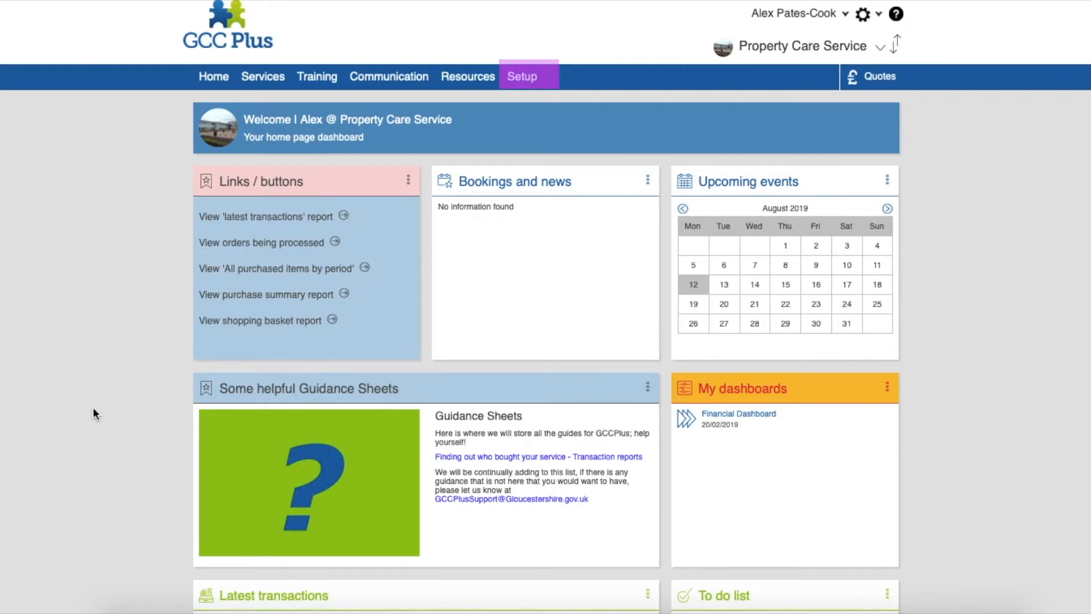
# From the Setup home, view the system-wide Property Care Service page and open its Terms section for editing.
pyautogui.click(520, 82)
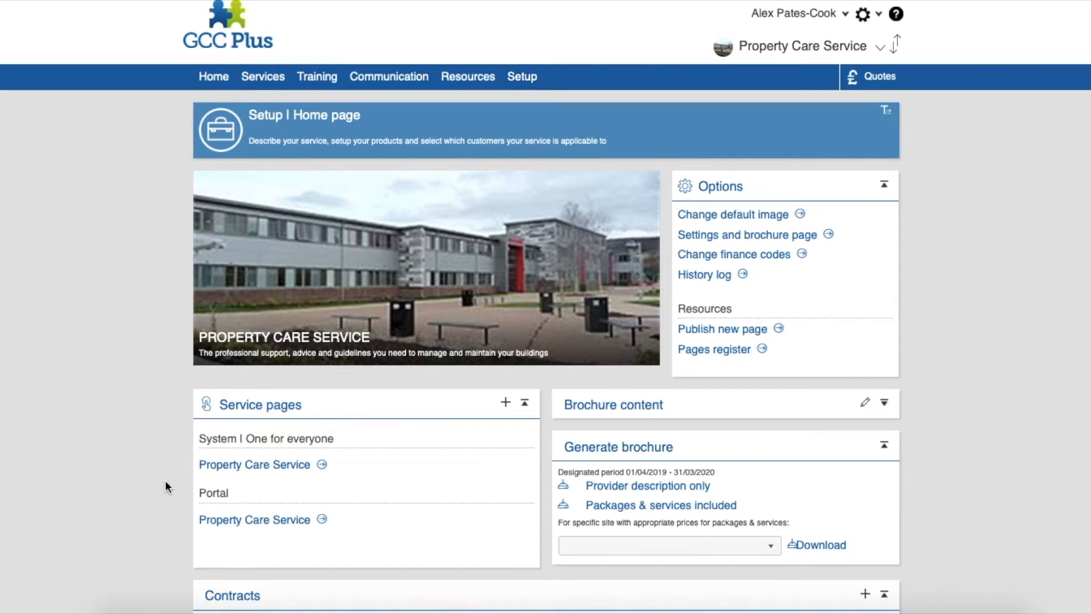
pyautogui.click(214, 466)
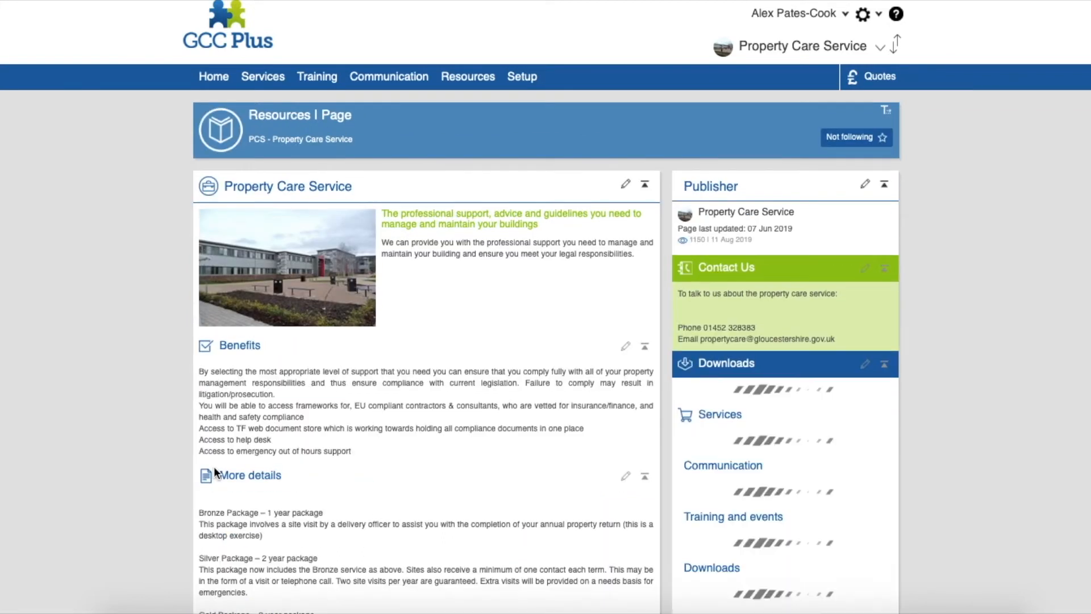
pyautogui.scroll(-5, 215, 472)
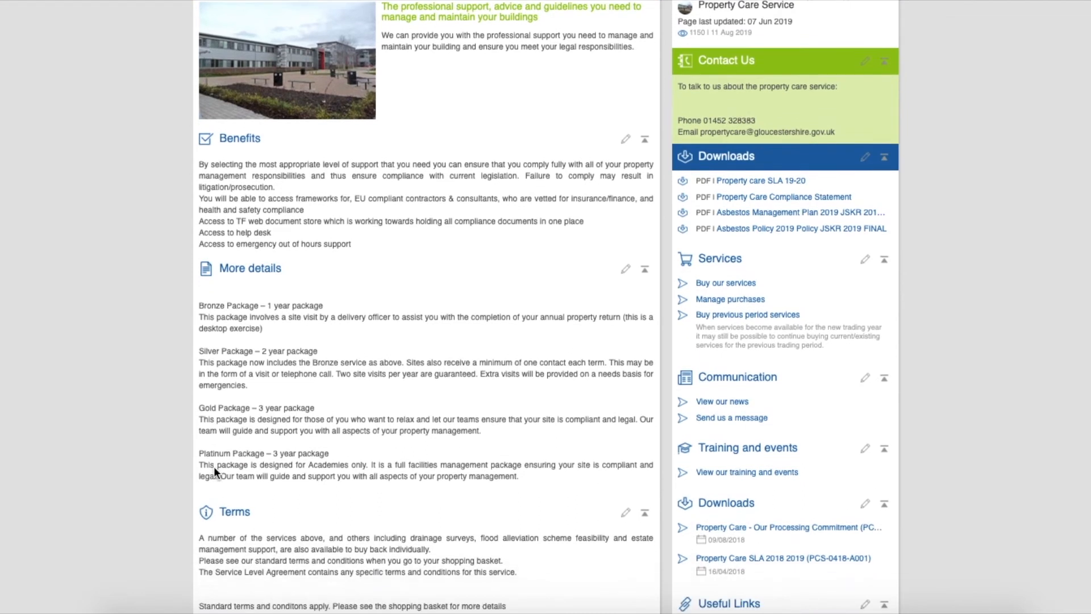
pyautogui.scroll(-7, 214, 466)
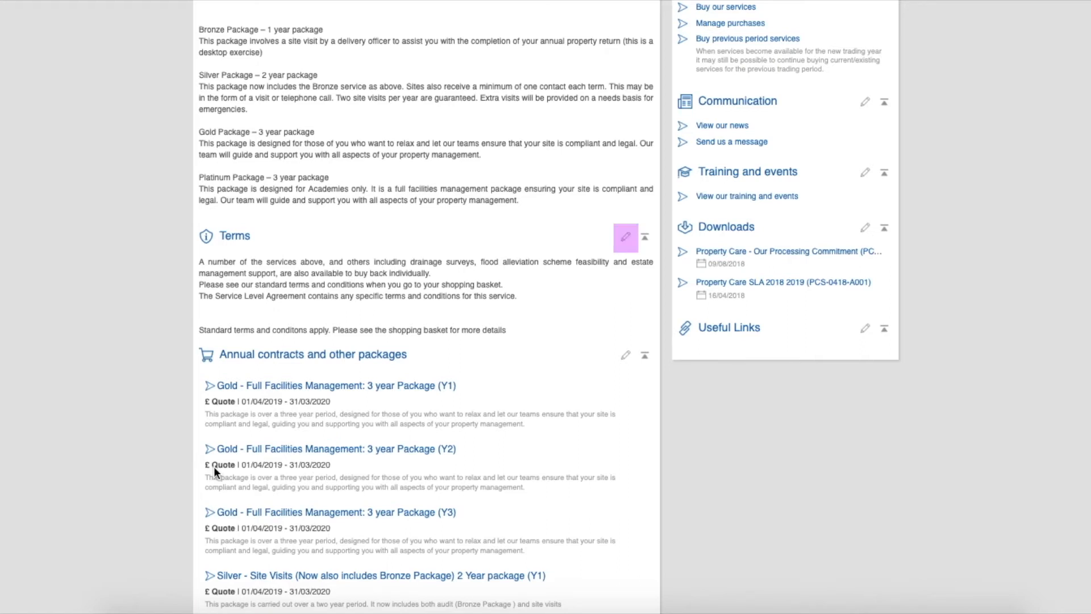
pyautogui.click(626, 238)
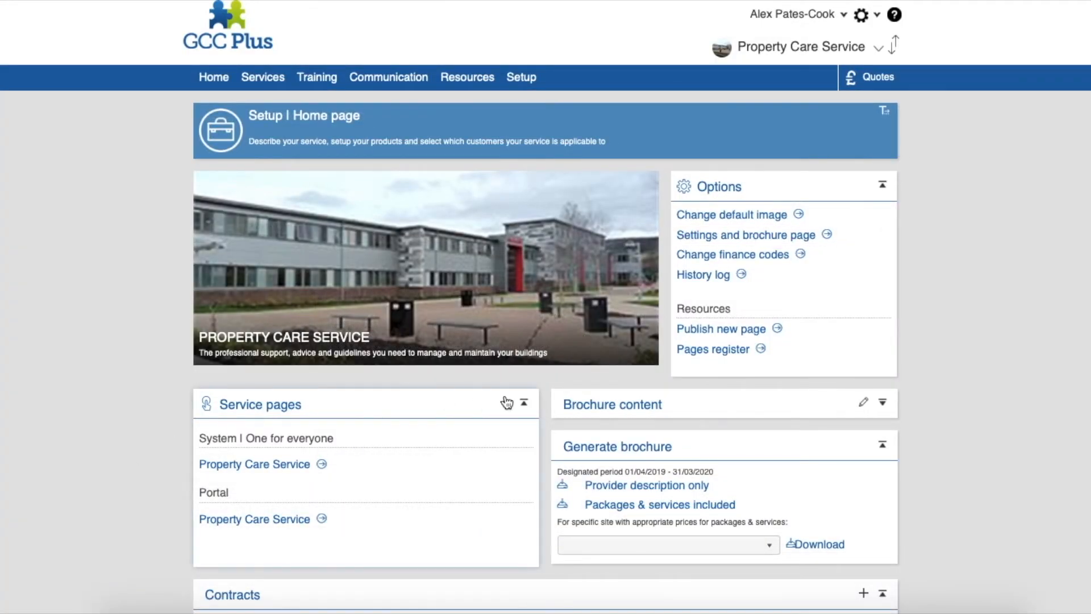
# Open the Property Care Service brochure content for editing and replace its Introduction text with "EXAMPLE CONTENT EXAMPLE CONTENT".
pyautogui.click(862, 404)
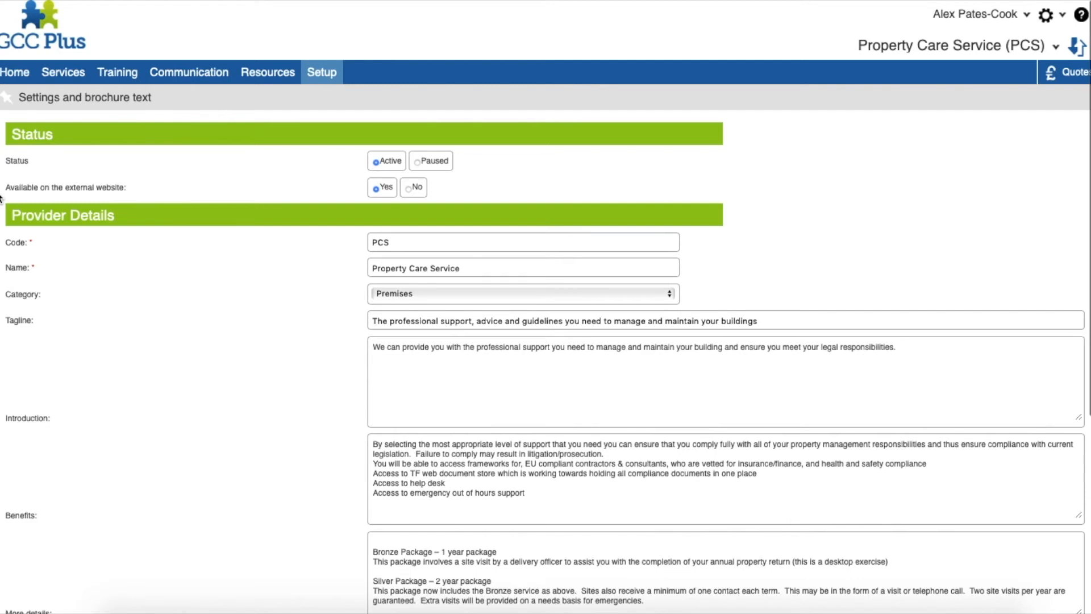
pyautogui.scroll(-3, 1, 197)
pyautogui.scroll(-3, 2, 197)
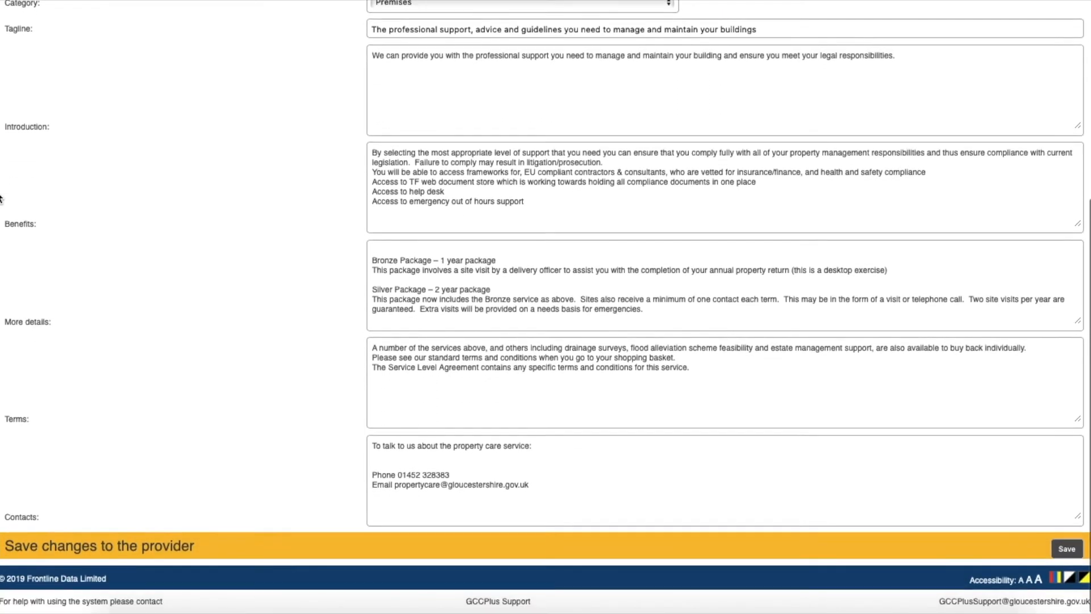
pyautogui.scroll(3, 2, 197)
pyautogui.scroll(5, 1, 198)
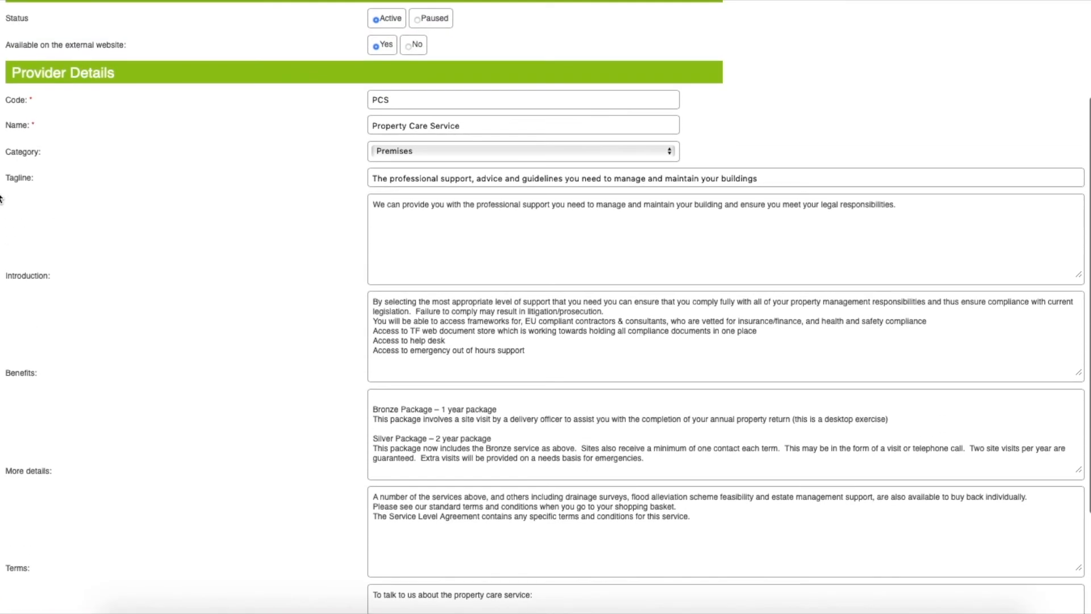
pyautogui.scroll(1, 1, 197)
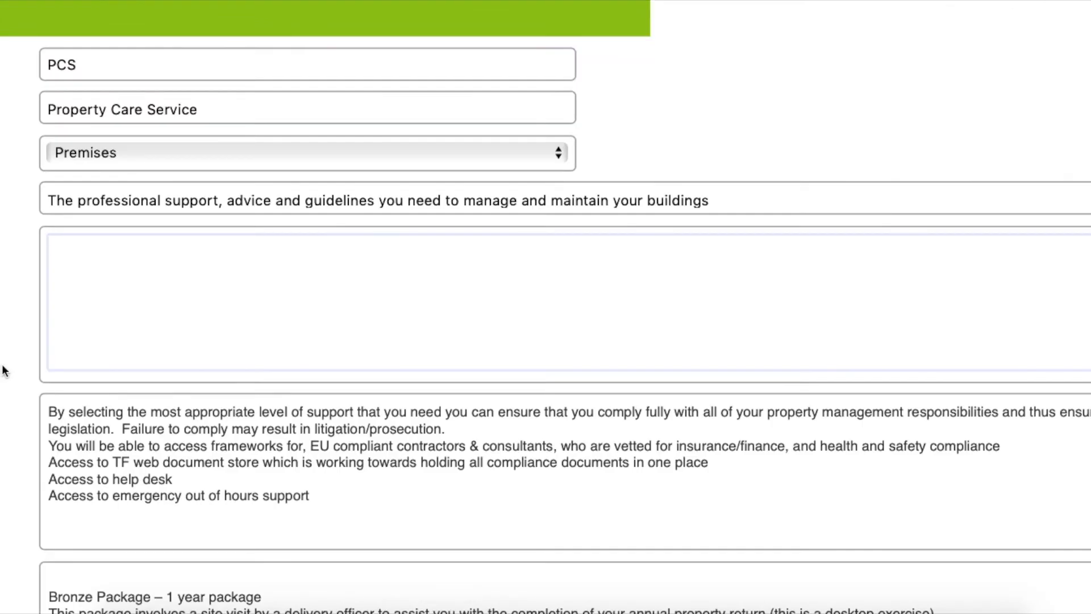
pyautogui.write('EXAMPL')
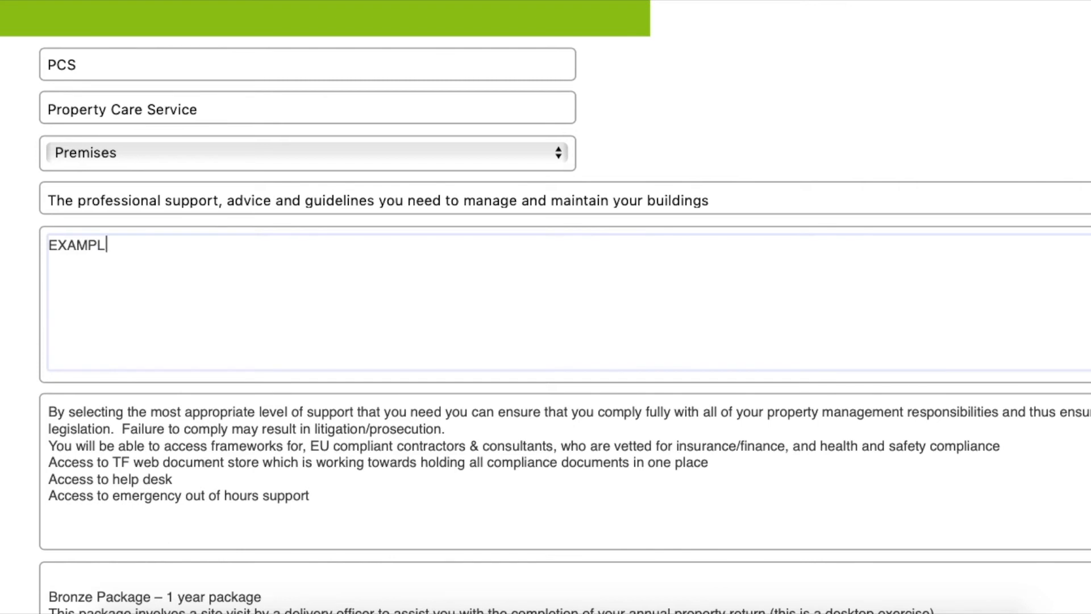
pyautogui.write('E CONTENT EXAMPL')
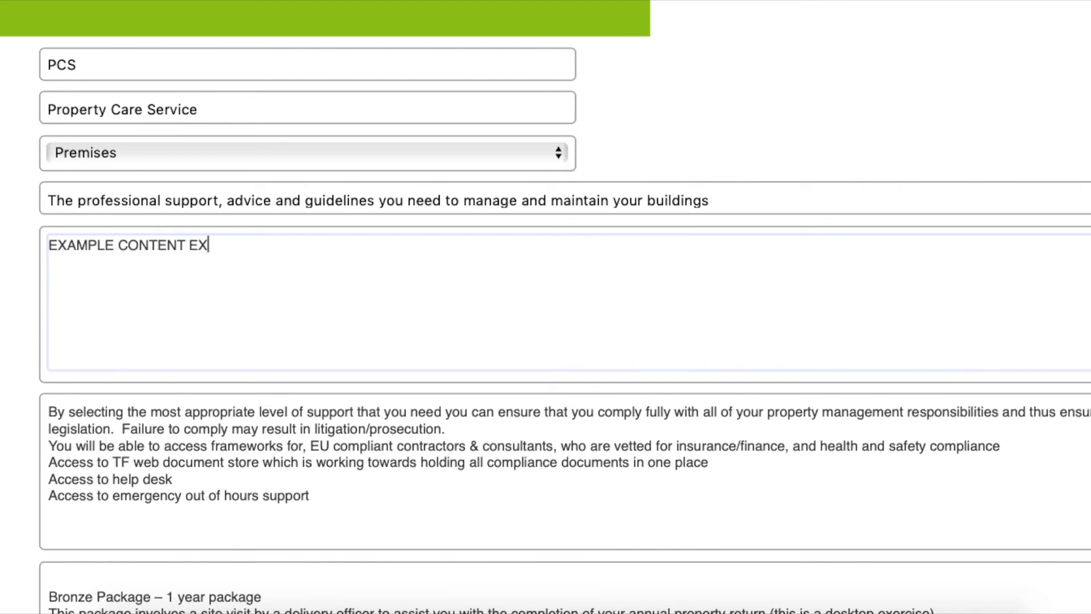
pyautogui.write('E CONTENT')
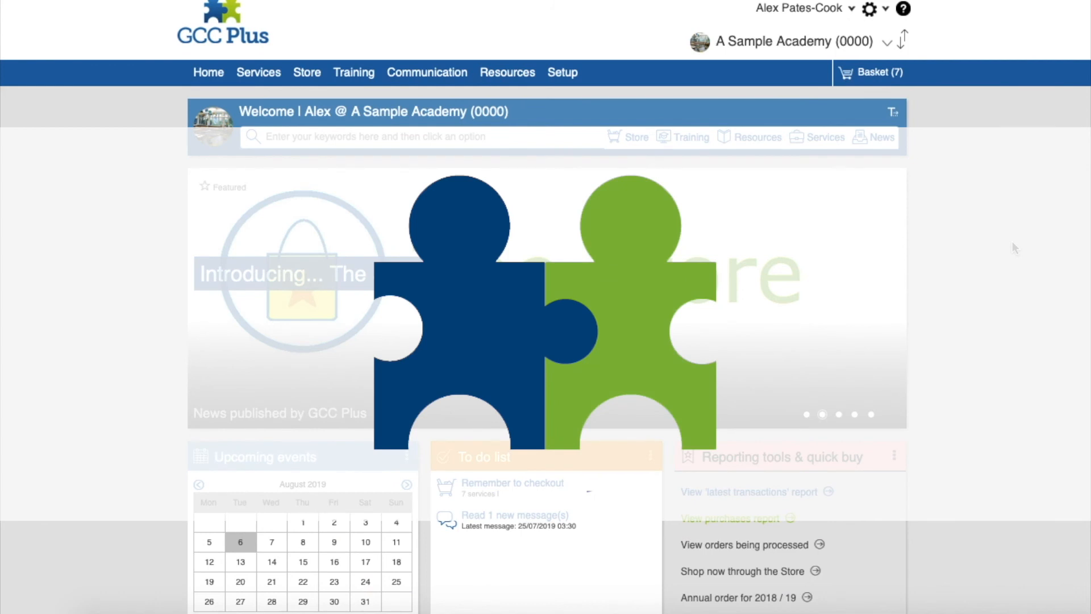
# Look through the A Sample Academy home page and reload the GCC Plus home dashboard.
pyautogui.scroll(-3, 1012, 240)
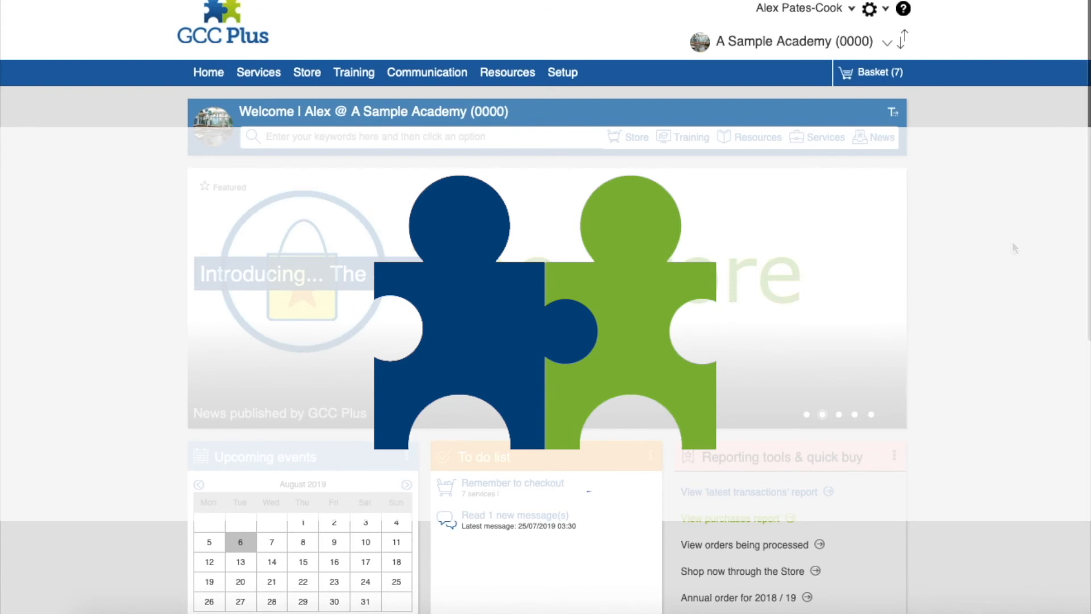
pyautogui.scroll(-3, 1013, 248)
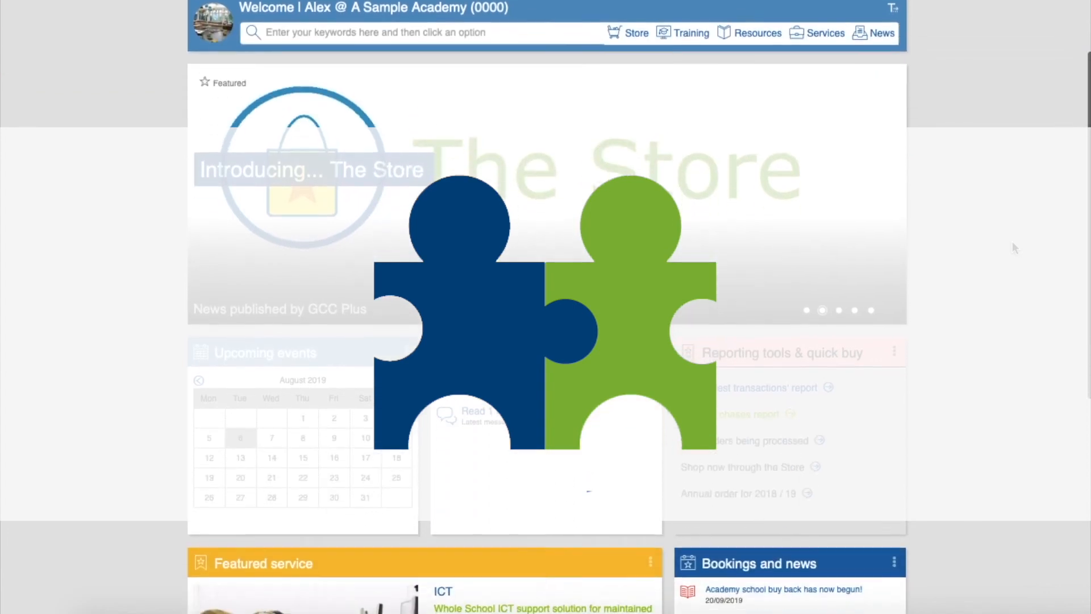
pyautogui.scroll(-5, 1013, 245)
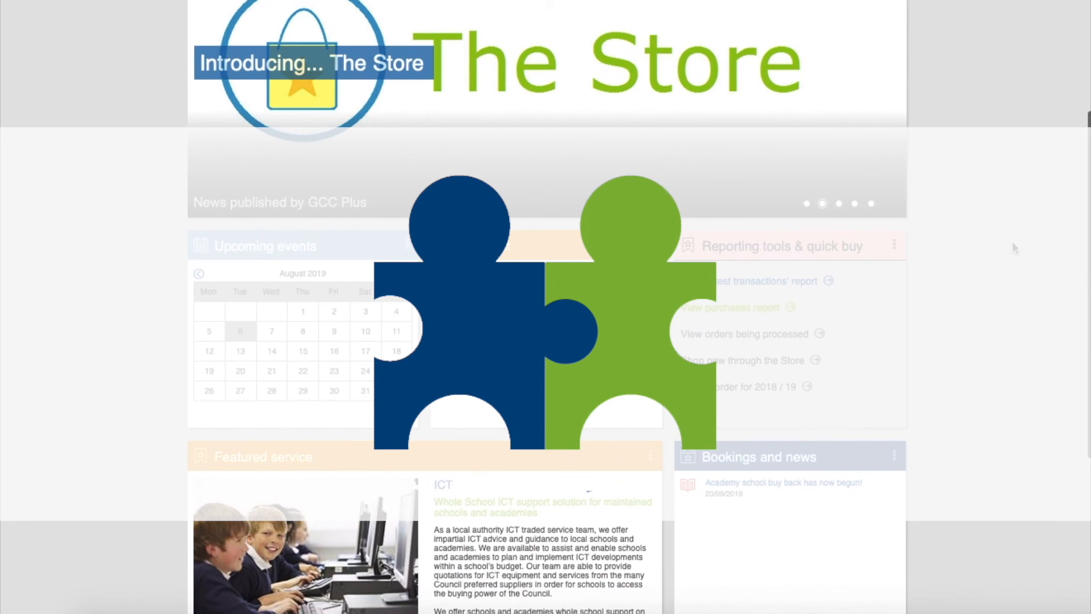
pyautogui.scroll(-5, 1013, 247)
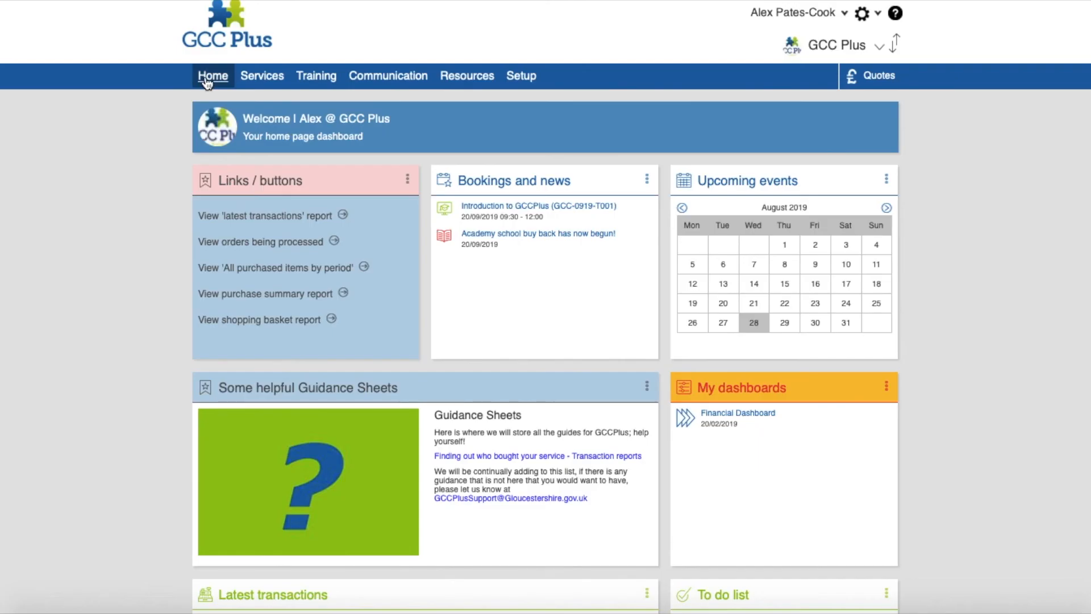
pyautogui.click(207, 83)
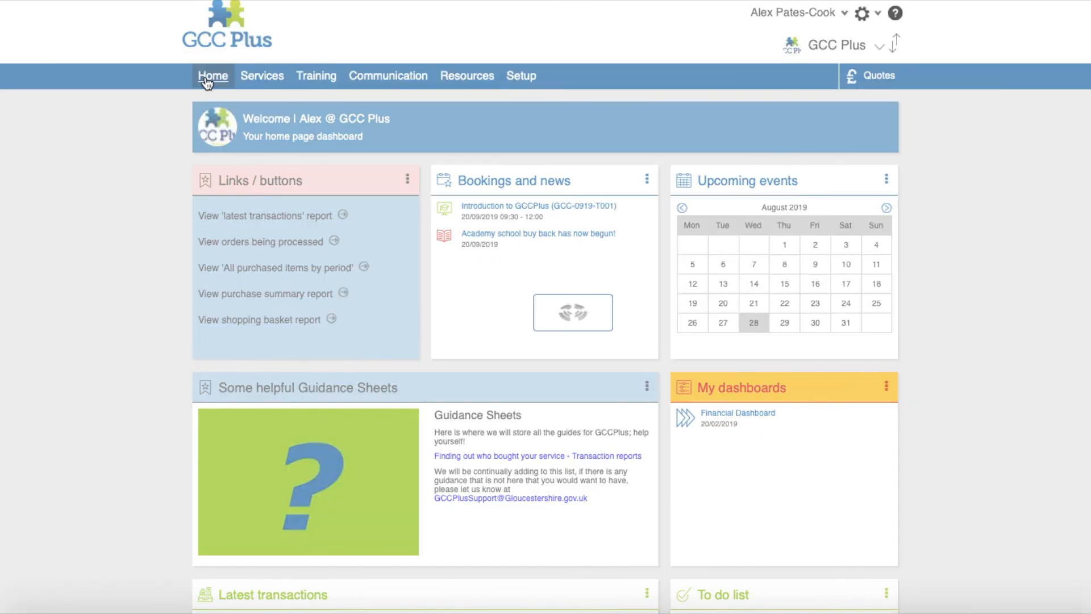